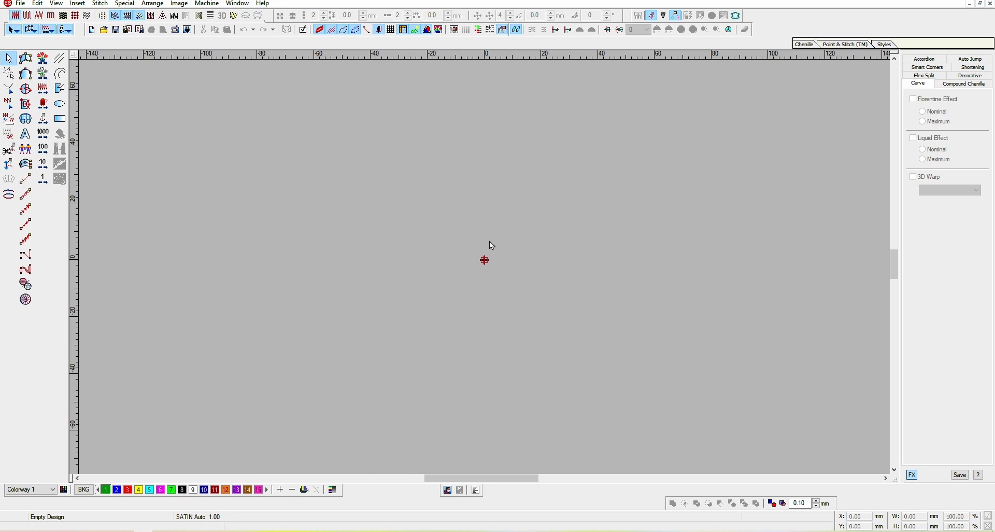
Digitize a pointed leaf-shaped Complex Fill outline with four points, closing it back at the starting point
{"action": "left_click_drag", "start_coordinate": [490, 241], "coordinate": [364, 88]}
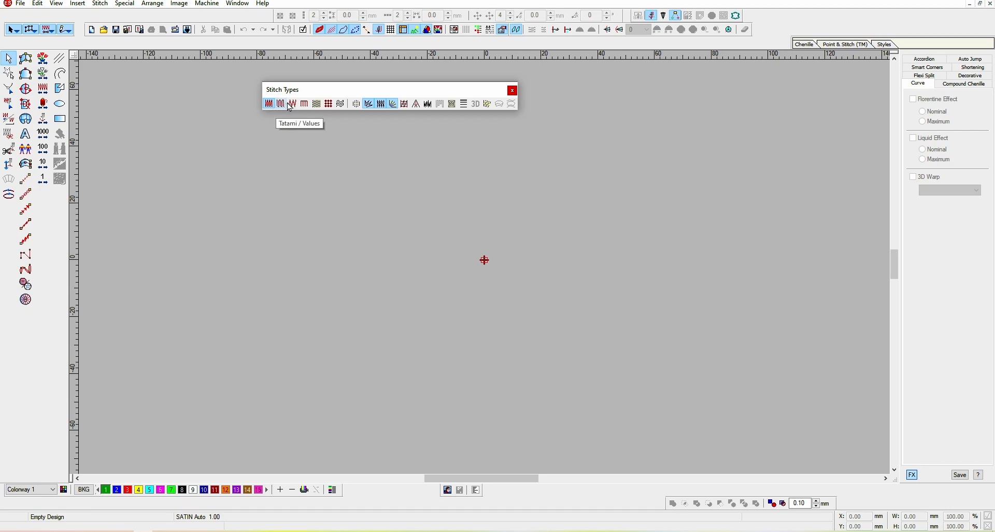
{"action": "left_click", "coordinate": [26, 89]}
{"action": "left_click", "coordinate": [306, 284]}
{"action": "left_click", "coordinate": [357, 202]}
{"action": "left_click", "coordinate": [533, 167]}
{"action": "left_click", "coordinate": [484, 216]}
{"action": "left_click", "coordinate": [306, 285]}
{"action": "key", "text": "Return"}
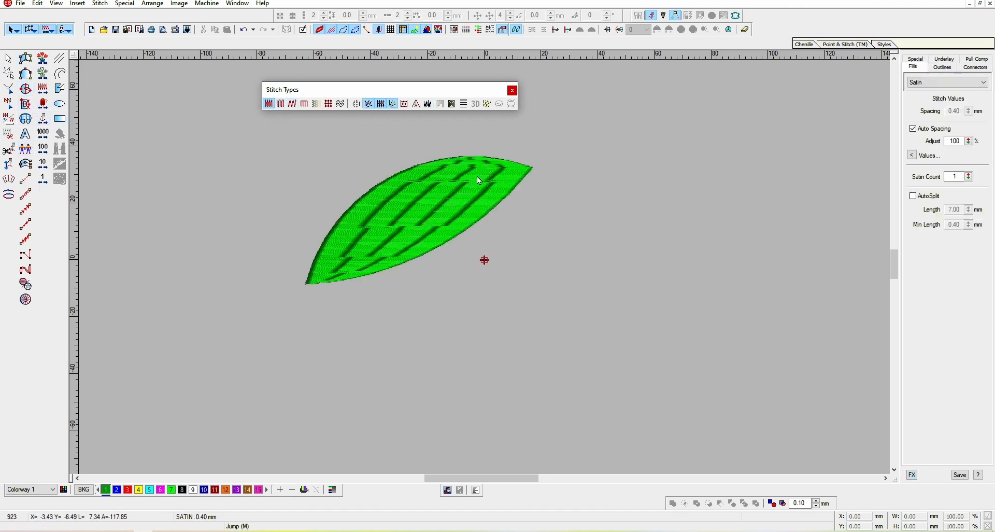
Change the leaf fill's stitch type to Tatami
{"action": "left_click_drag", "start_coordinate": [532, 156], "coordinate": [491, 202]}
{"action": "scroll", "coordinate": [421, 218], "scroll_direction": "up", "scroll_amount": 2}
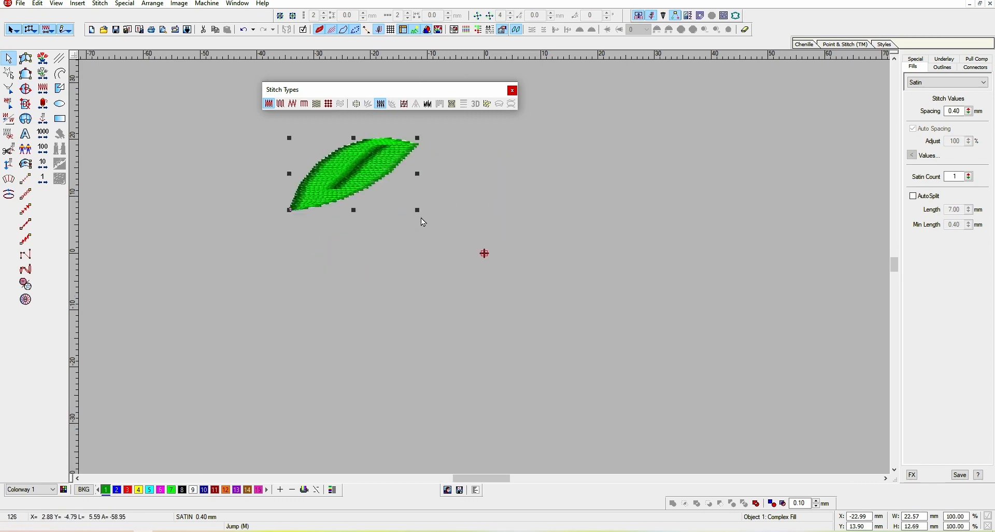
{"action": "left_click_drag", "start_coordinate": [218, 104], "coordinate": [358, 251]}
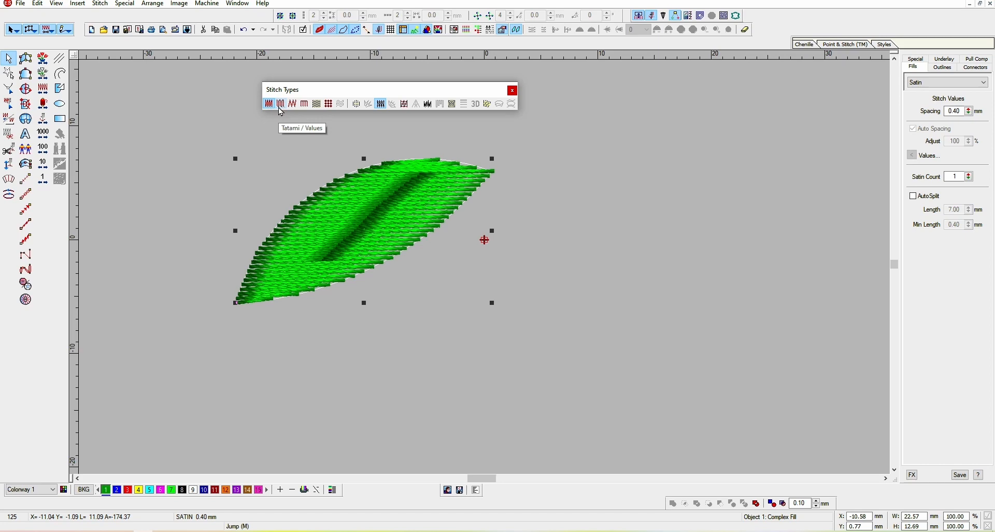
{"action": "left_click", "coordinate": [281, 105]}
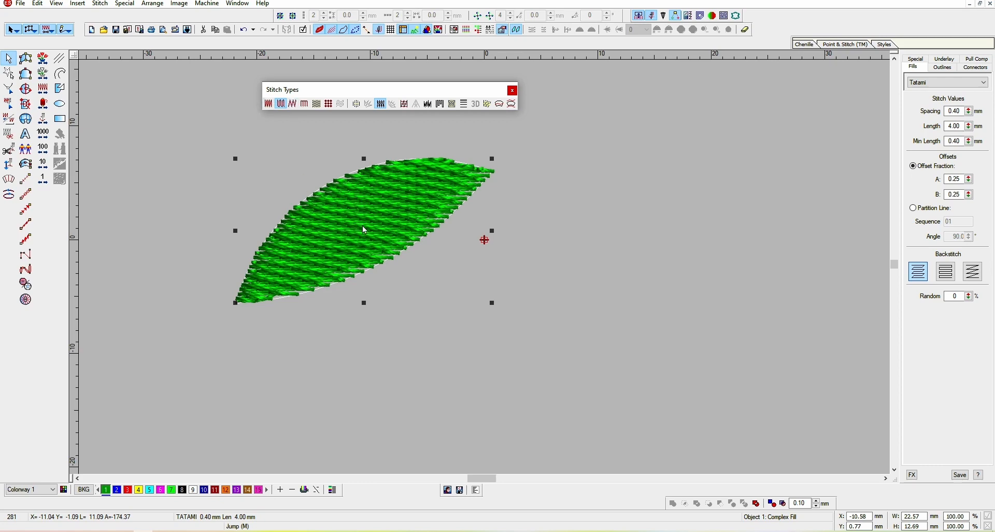
Shift the leaf slightly right and change its stitch type to Zigzag
{"action": "left_click_drag", "start_coordinate": [365, 230], "coordinate": [385, 243]}
{"action": "left_click", "coordinate": [294, 103]}
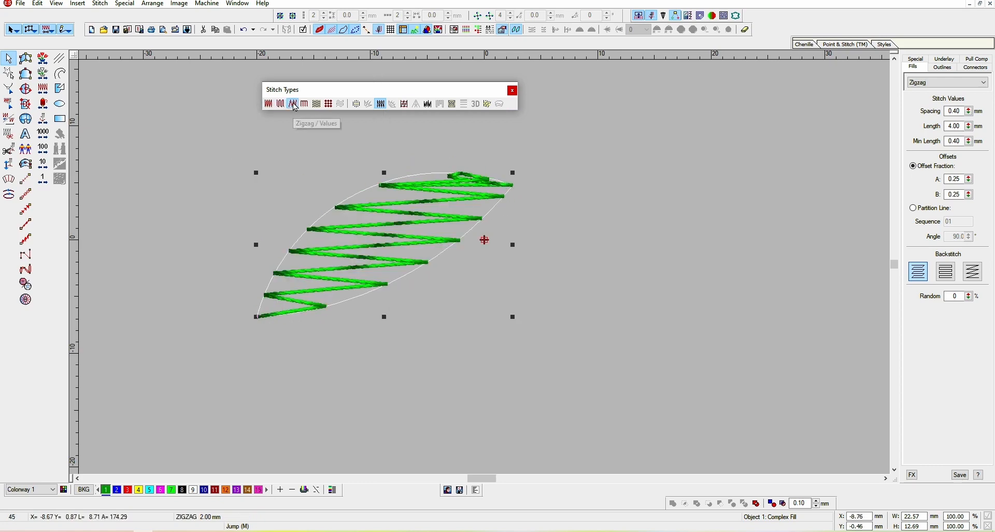
Change the leaf's stitch type to E Stitch
{"action": "scroll", "coordinate": [429, 213], "scroll_direction": "up", "scroll_amount": 1}
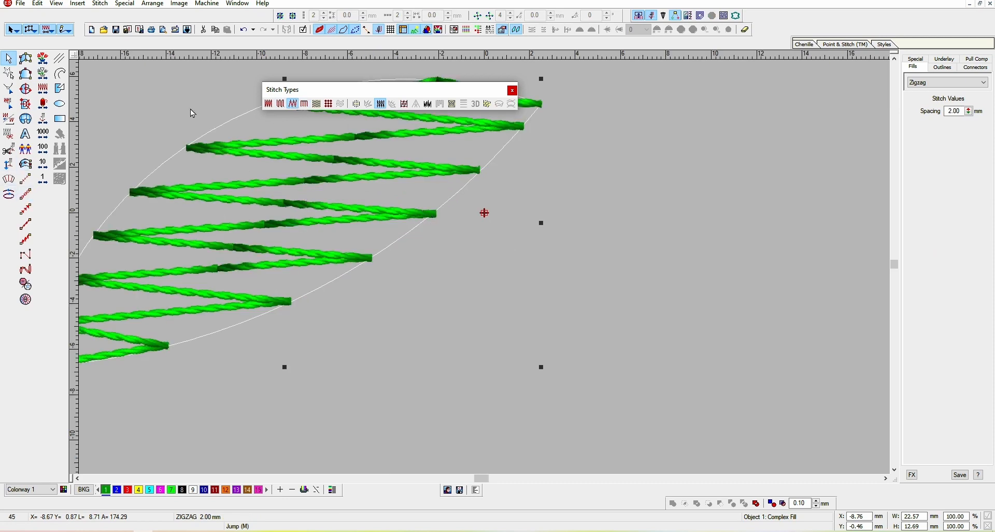
{"action": "left_click_drag", "start_coordinate": [299, 165], "coordinate": [438, 208]}
{"action": "scroll", "coordinate": [410, 211], "scroll_direction": "down", "scroll_amount": 1}
{"action": "left_click", "coordinate": [305, 103]}
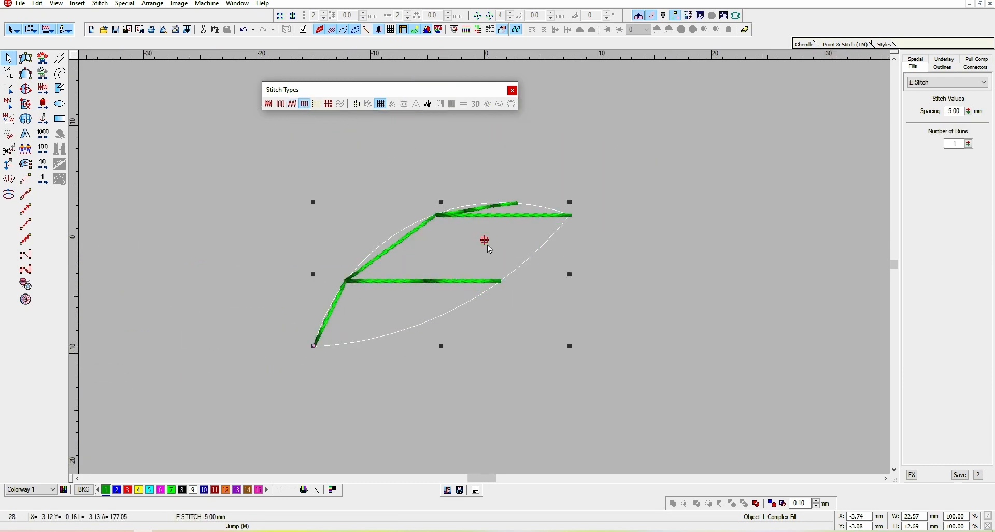
Try the Program Split and Motif Fill stitch types on the leaf
{"action": "left_click", "coordinate": [317, 104]}
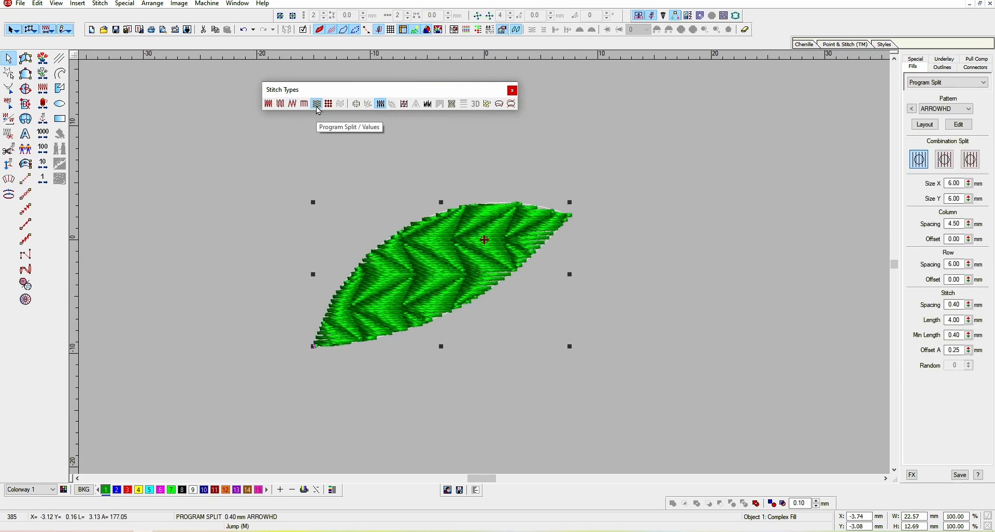
{"action": "left_click", "coordinate": [328, 104]}
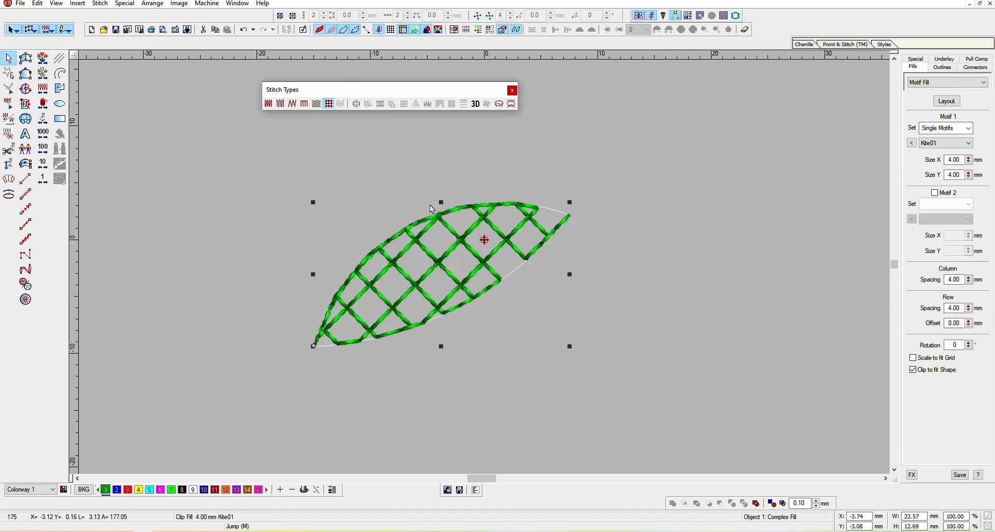
Reposition the leaf a few times and delete it
{"action": "left_click_drag", "start_coordinate": [427, 218], "coordinate": [389, 177]}
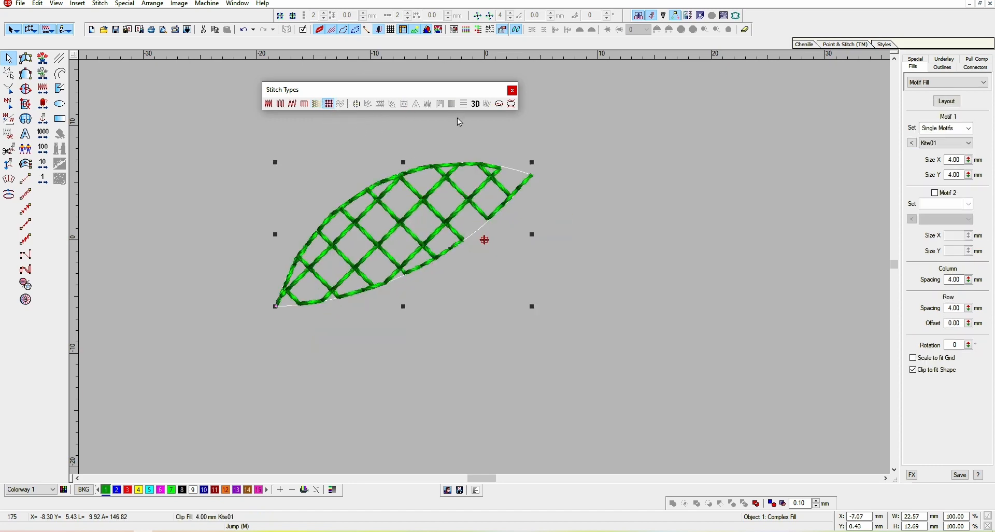
{"action": "mouse_move", "coordinate": [374, 200]}
{"action": "left_mouse_down"}
{"action": "mouse_move", "coordinate": [382, 235]}
{"action": "mouse_move", "coordinate": [383, 204]}
{"action": "left_mouse_up"}
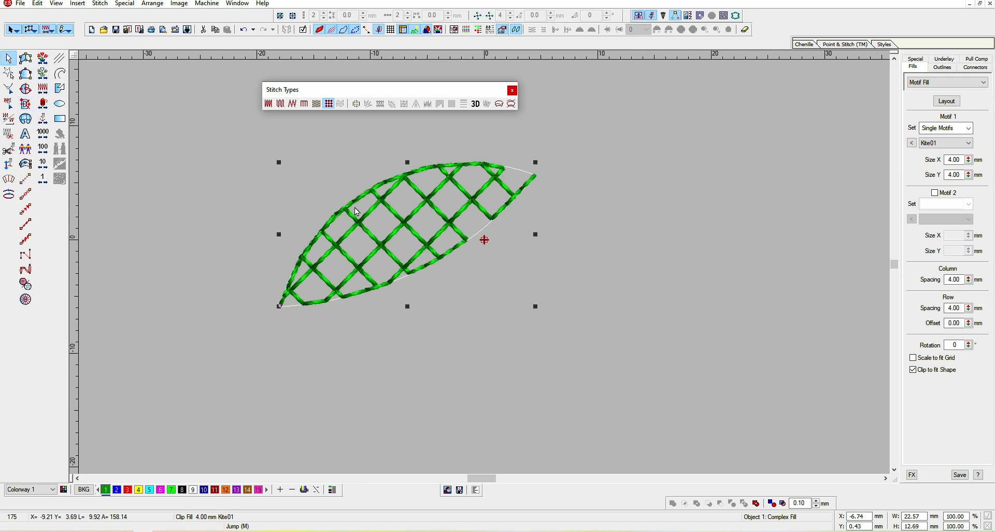
{"action": "left_click_drag", "start_coordinate": [403, 196], "coordinate": [405, 204]}
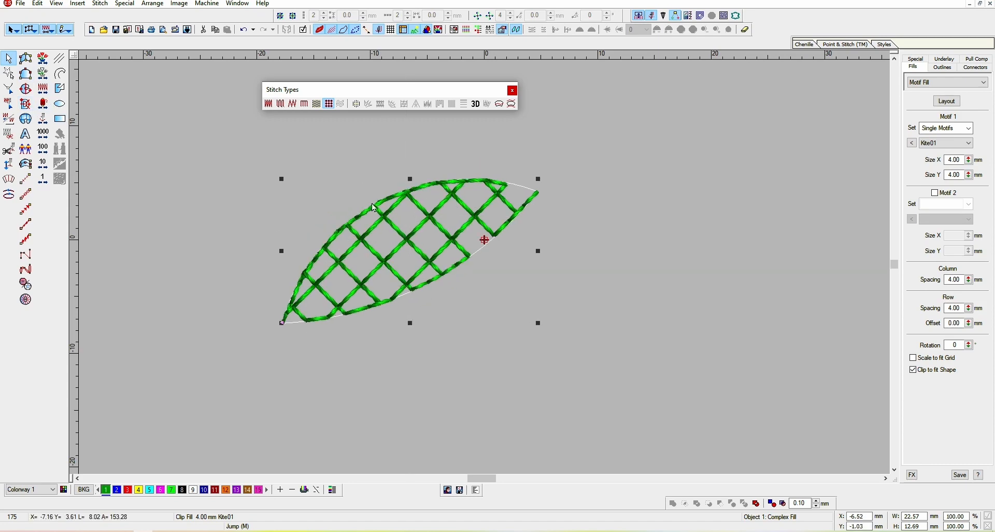
{"action": "key", "text": "Delete"}
Digitize an arched Input B column with three points along each side
{"action": "left_click", "coordinate": [26, 74]}
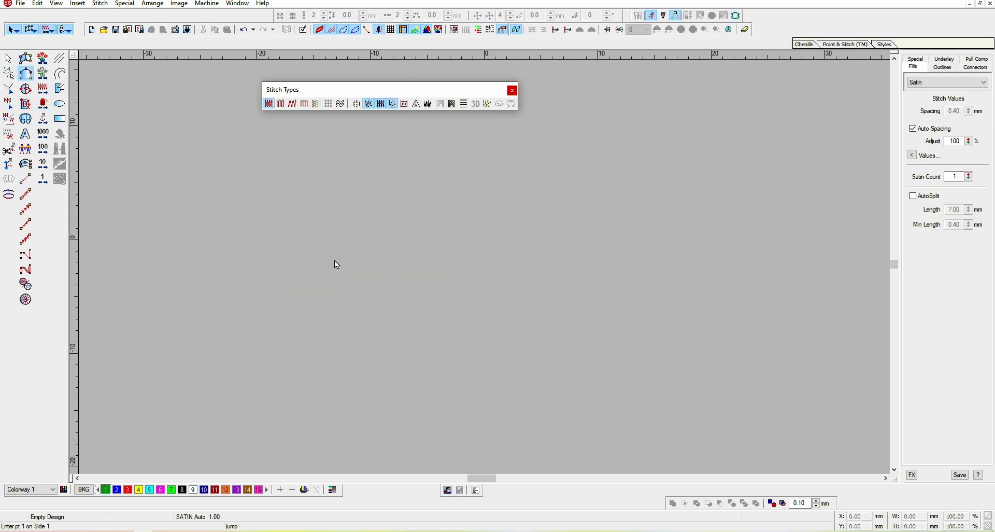
{"action": "left_click", "coordinate": [325, 298]}
{"action": "left_click", "coordinate": [378, 244]}
{"action": "left_click", "coordinate": [563, 248]}
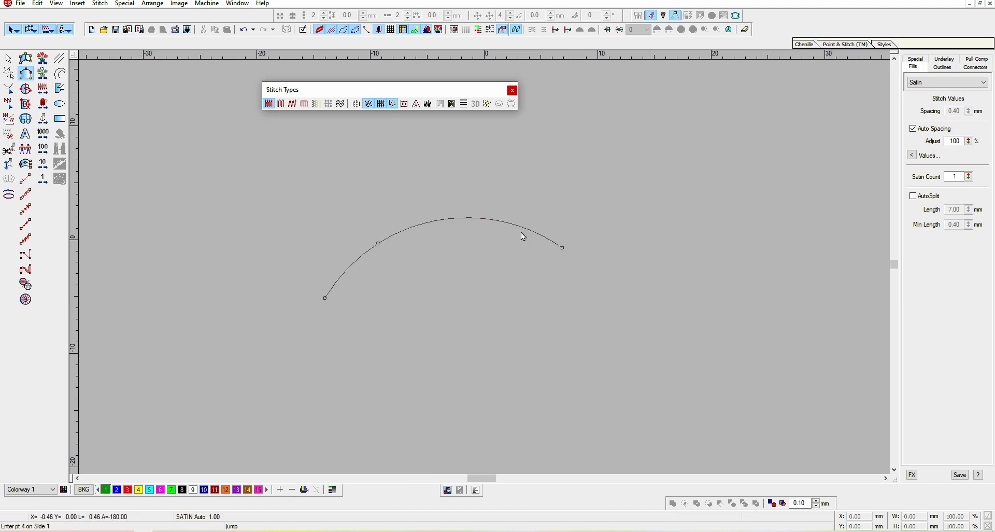
{"action": "key", "text": "Return"}
{"action": "left_click", "coordinate": [280, 258]}
{"action": "left_click", "coordinate": [444, 174]}
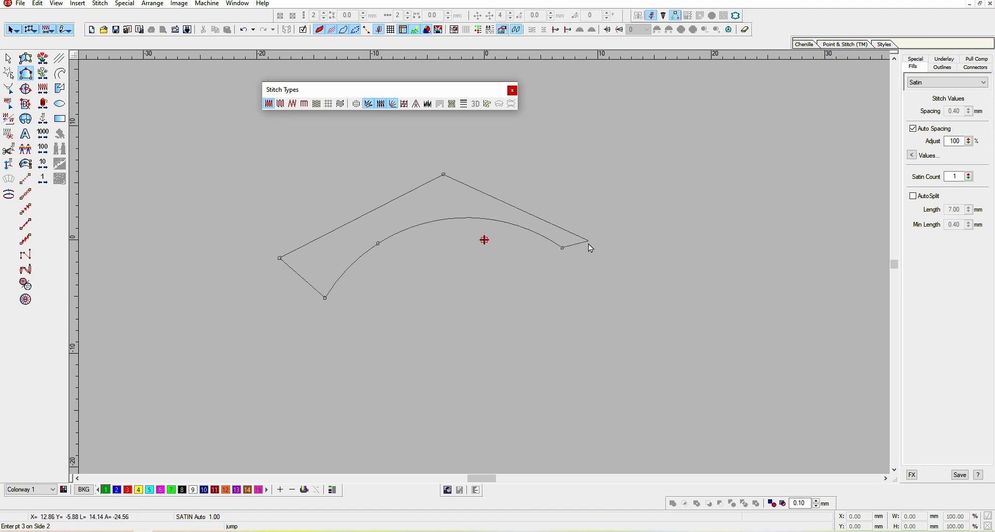
{"action": "left_click", "coordinate": [570, 242]}
{"action": "key", "text": "Return"}
Change the arch's stitch type to Contour and move it slightly down
{"action": "key", "text": "z"}
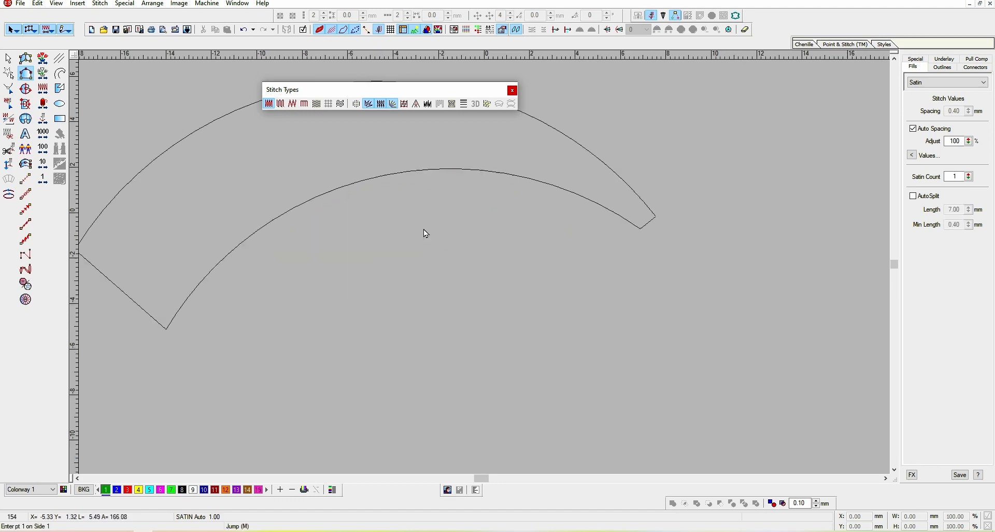
{"action": "key", "text": "Escape"}
{"action": "left_click_drag", "start_coordinate": [438, 147], "coordinate": [525, 217]}
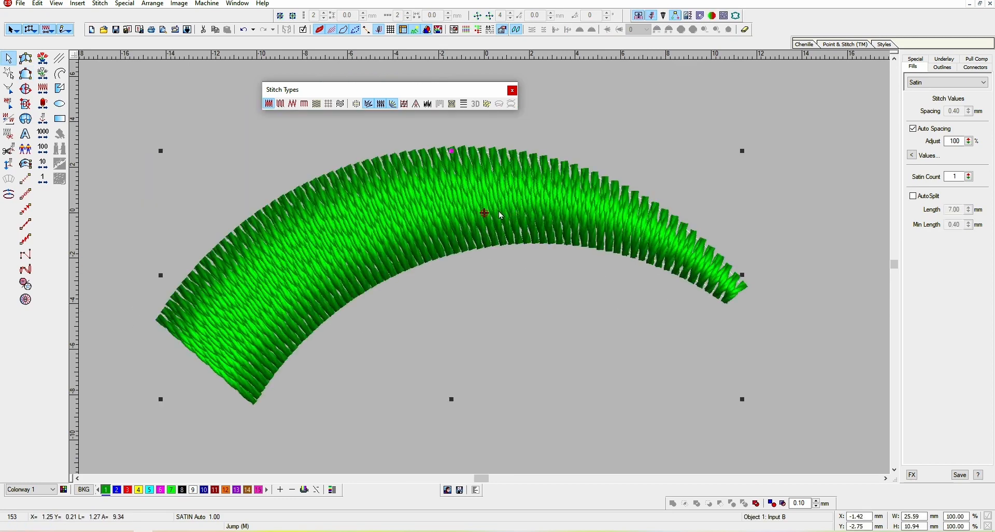
{"action": "left_click", "coordinate": [343, 107]}
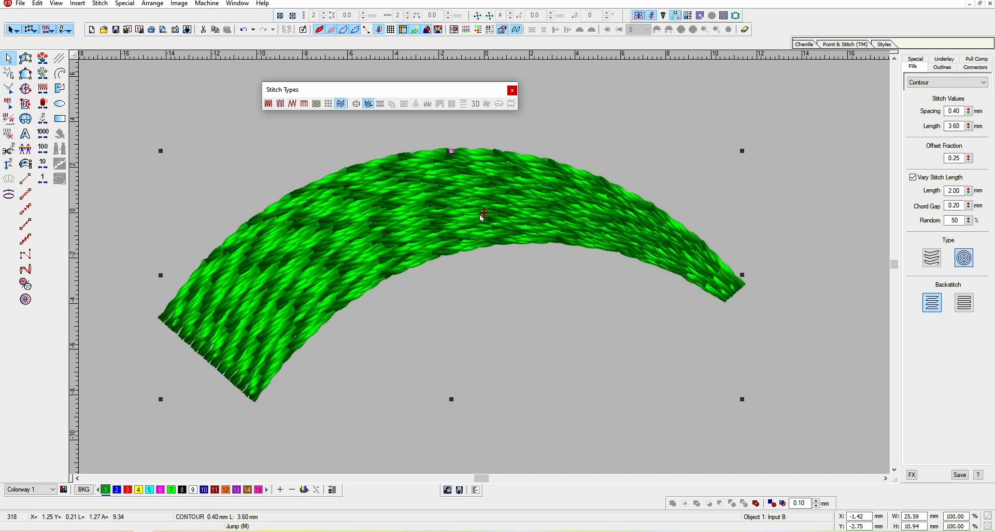
{"action": "left_click_drag", "start_coordinate": [485, 206], "coordinate": [477, 260]}
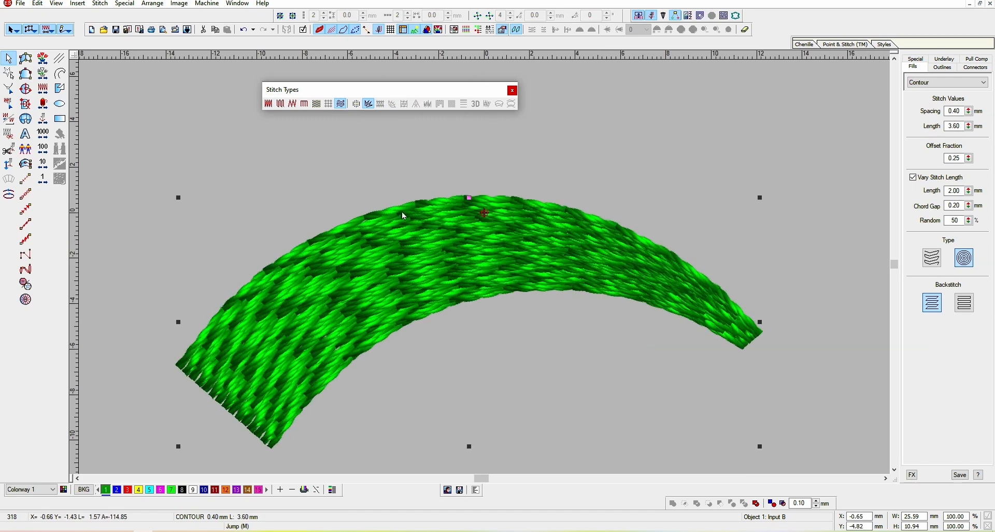
Try Auto Jump on the arch, checking its stitch view, and undo it
{"action": "left_click", "coordinate": [357, 105]}
{"action": "key", "text": "t"}
{"action": "key", "text": "Escape"}
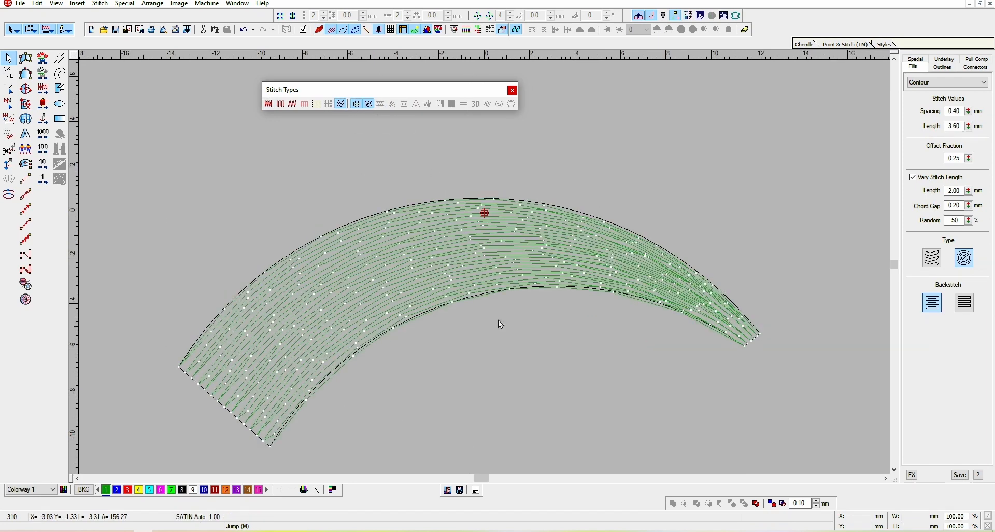
{"action": "key", "text": "ctrl+z"}
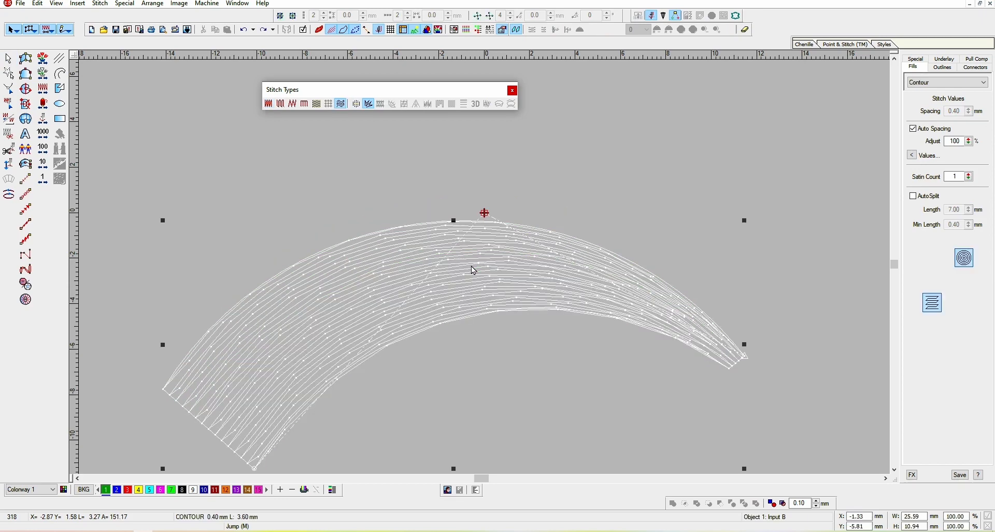
Set the arch's stitch type back to Satin
{"action": "left_click", "coordinate": [269, 103]}
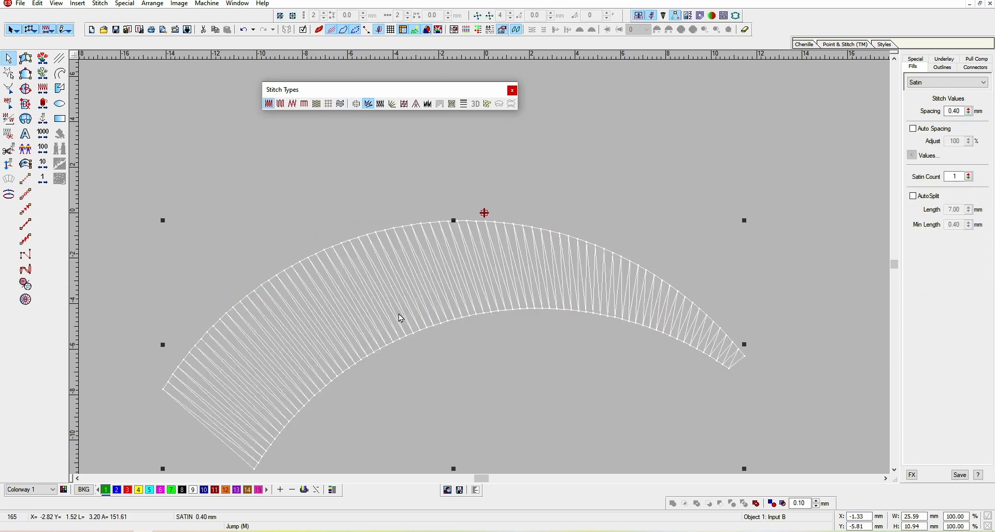
{"action": "key", "text": "Escape"}
{"action": "key", "text": "t"}
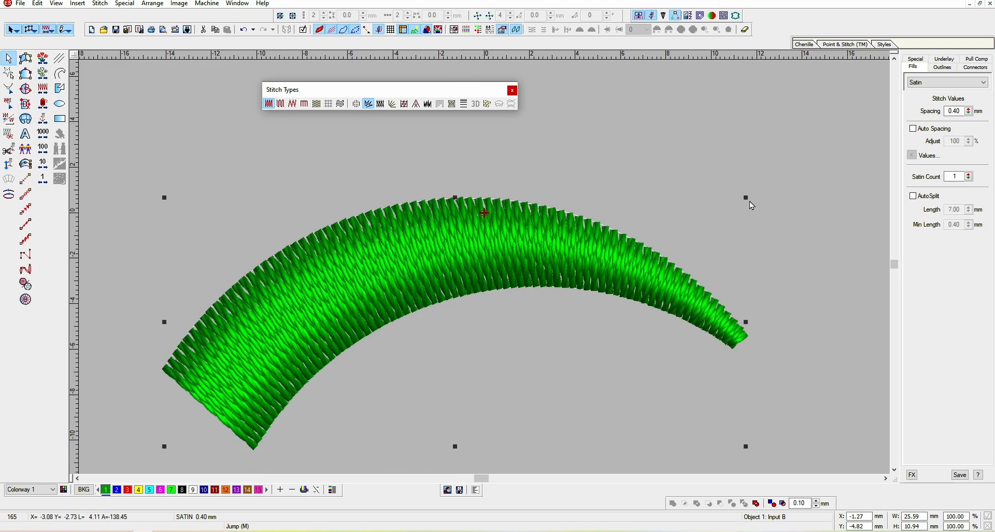
{"action": "key", "text": "Escape"}
Scale the arch up by its corner handle to about 87 × 37 mm
{"action": "left_click", "coordinate": [616, 272]}
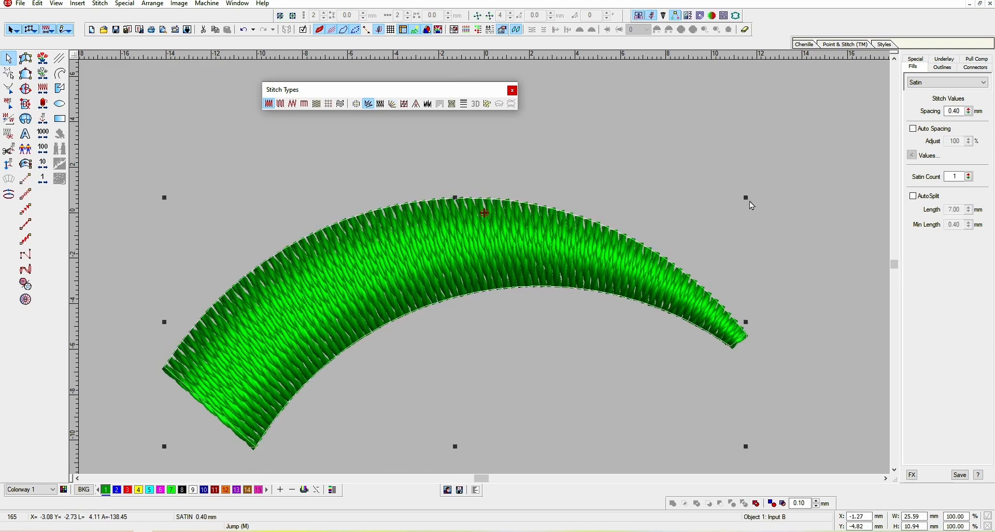
{"action": "left_click_drag", "start_coordinate": [747, 198], "coordinate": [949, 110]}
{"action": "scroll", "coordinate": [669, 175], "scroll_direction": "down", "scroll_amount": 1}
{"action": "left_click_drag", "start_coordinate": [507, 270], "coordinate": [595, 249]}
{"action": "left_click_drag", "start_coordinate": [713, 214], "coordinate": [959, 110]}
{"action": "scroll", "coordinate": [673, 199], "scroll_direction": "down", "scroll_amount": 1}
{"action": "left_click_drag", "start_coordinate": [344, 278], "coordinate": [420, 266]}
{"action": "scroll", "coordinate": [481, 265], "scroll_direction": "up", "scroll_amount": 1}
Toggle Auto Jump on the enlarged arch and view its stitches
{"action": "left_click_drag", "start_coordinate": [363, 99], "coordinate": [363, 103]}
{"action": "left_click", "coordinate": [356, 108]}
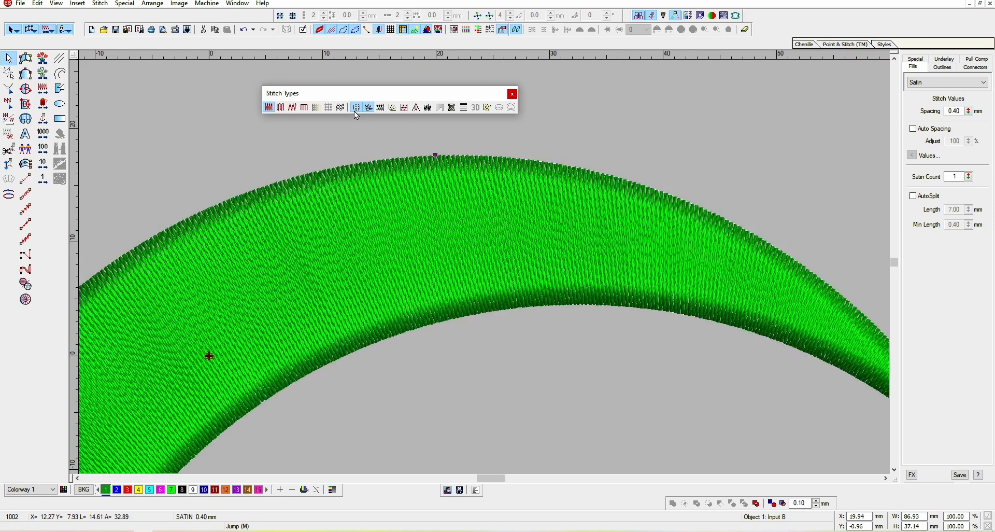
{"action": "key", "text": "t"}
{"action": "key", "text": "Escape"}
{"action": "scroll", "coordinate": [403, 244], "scroll_direction": "down", "scroll_amount": 3}
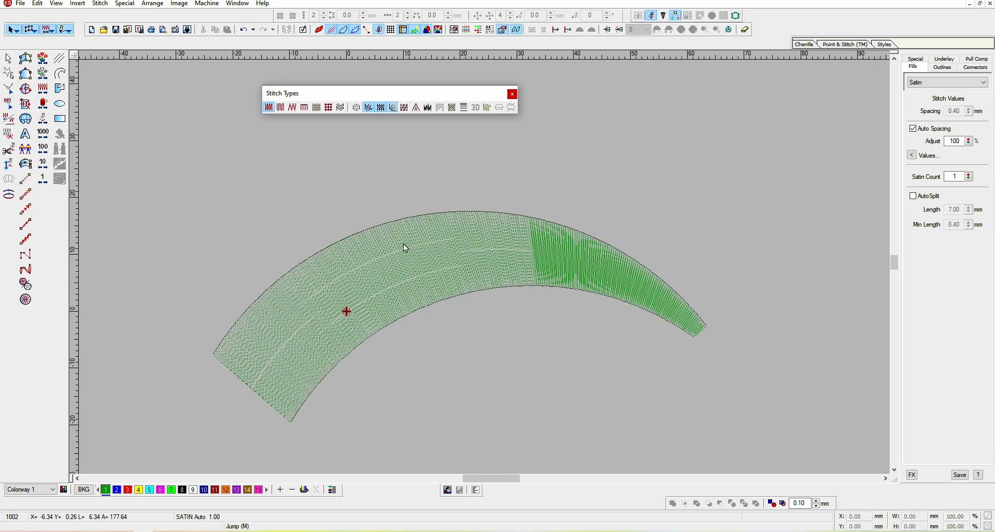
Inspect the arch's stitch paths up close in stitch view
{"action": "scroll", "coordinate": [404, 244], "scroll_direction": "up", "scroll_amount": 2}
{"action": "key", "text": "t"}
{"action": "key", "text": "t"}
{"action": "key", "text": "t"}
{"action": "key", "text": "t"}
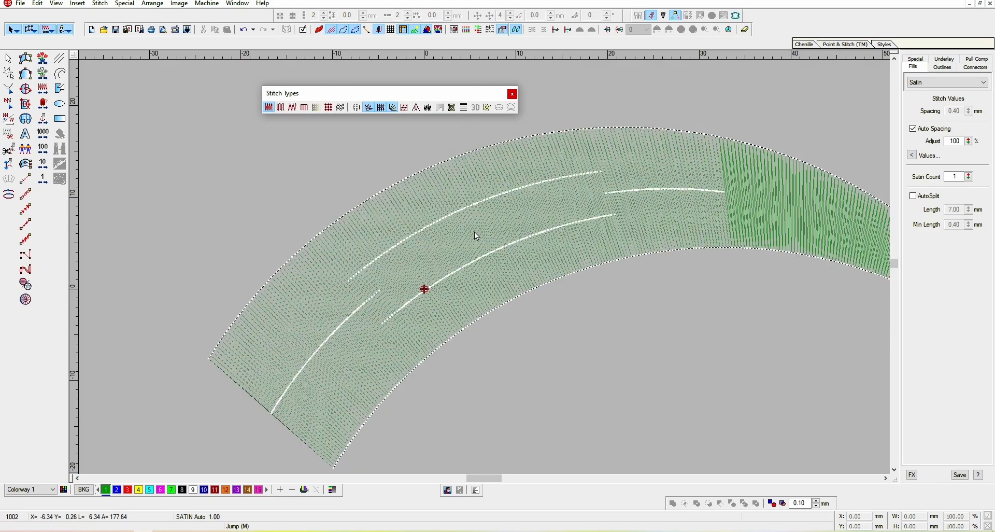
{"action": "scroll", "coordinate": [458, 262], "scroll_direction": "up", "scroll_amount": 2}
{"action": "scroll", "coordinate": [373, 266], "scroll_direction": "up", "scroll_amount": 3}
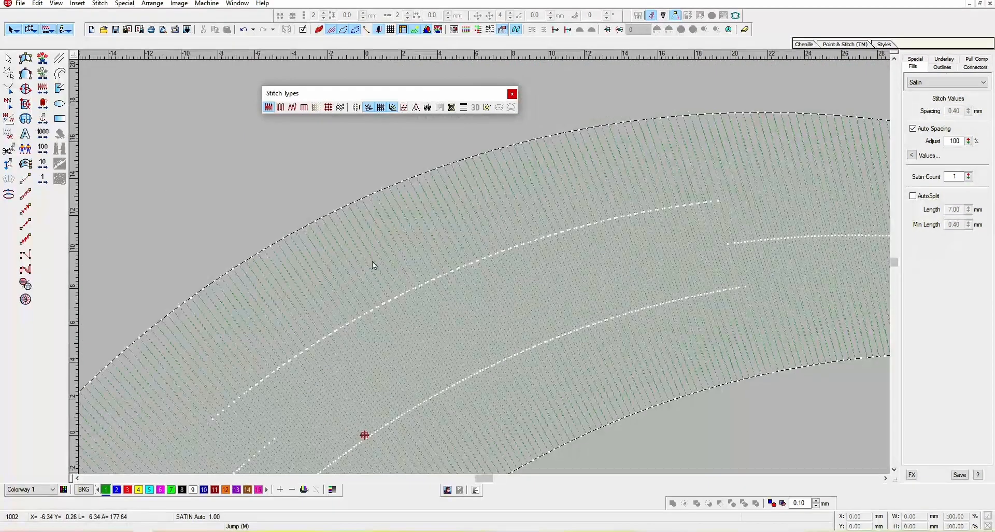
Toggle Auto Jump on the selected arch once more
{"action": "left_click", "coordinate": [408, 291]}
{"action": "key", "text": "shift+z"}
{"action": "key", "text": "t"}
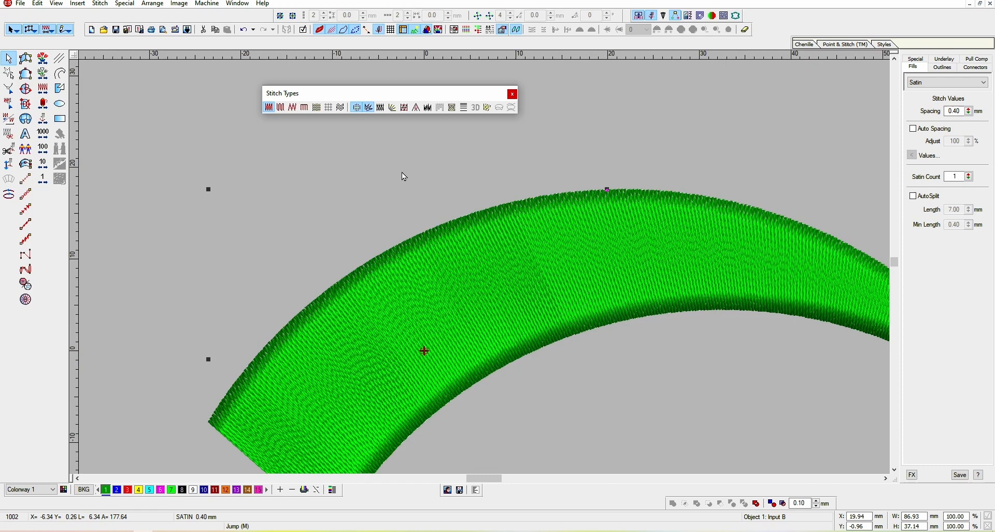
{"action": "left_click", "coordinate": [354, 108]}
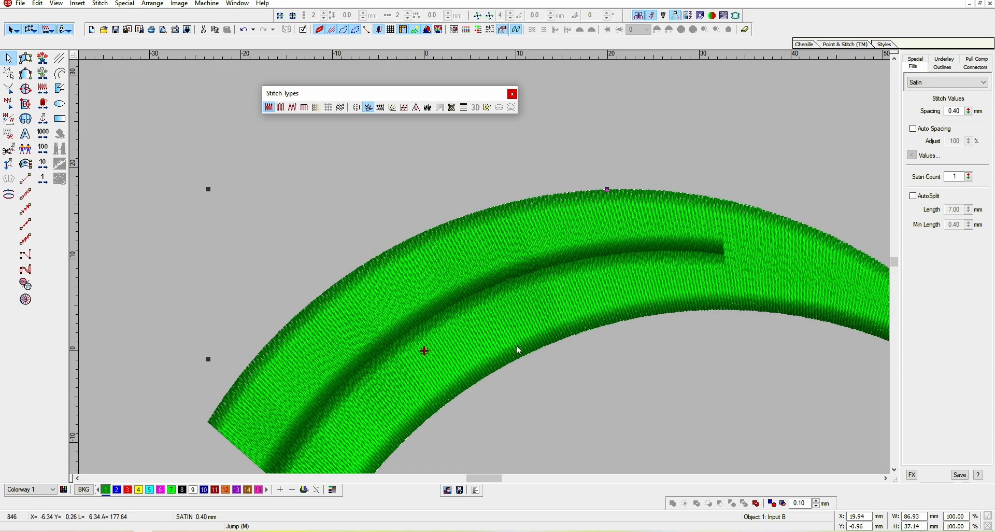
Compare the arch in stitch and realistic views at different zoom levels
{"action": "key", "text": "shift+z"}
{"action": "key", "text": "Escape"}
{"action": "key", "text": "t"}
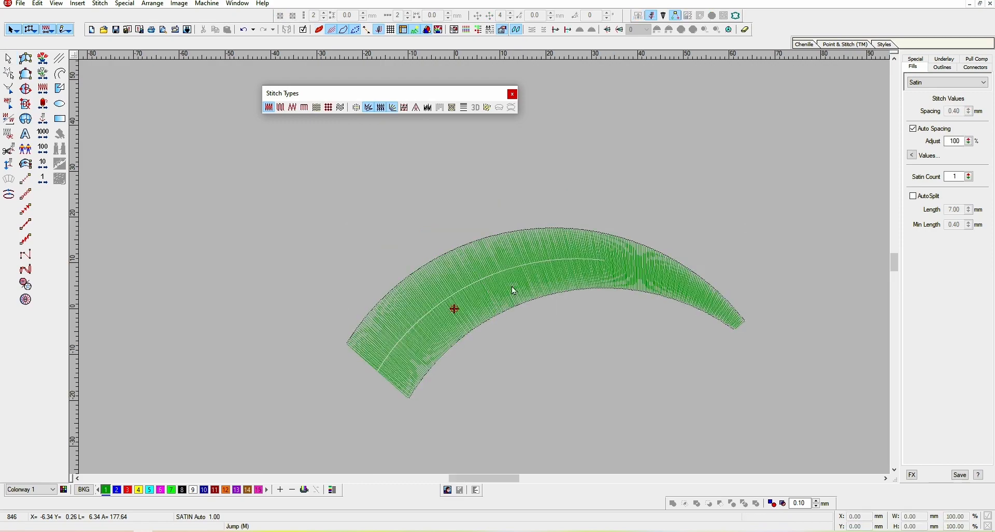
{"action": "left_click", "coordinate": [514, 290]}
{"action": "key", "text": "z"}
{"action": "key", "text": "t"}
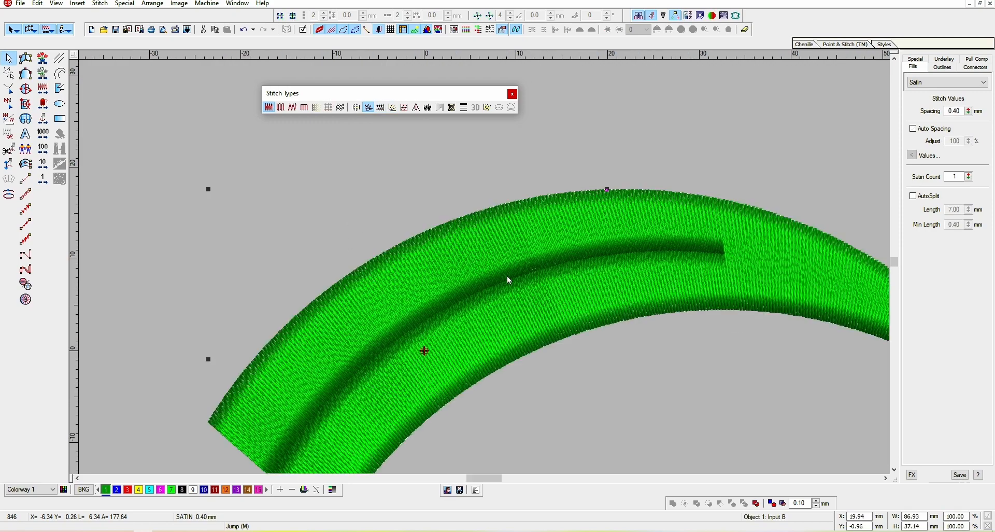
{"action": "key", "text": "t"}
{"action": "key", "text": "z"}
{"action": "key", "text": "shift+z"}
{"action": "key", "text": "t"}
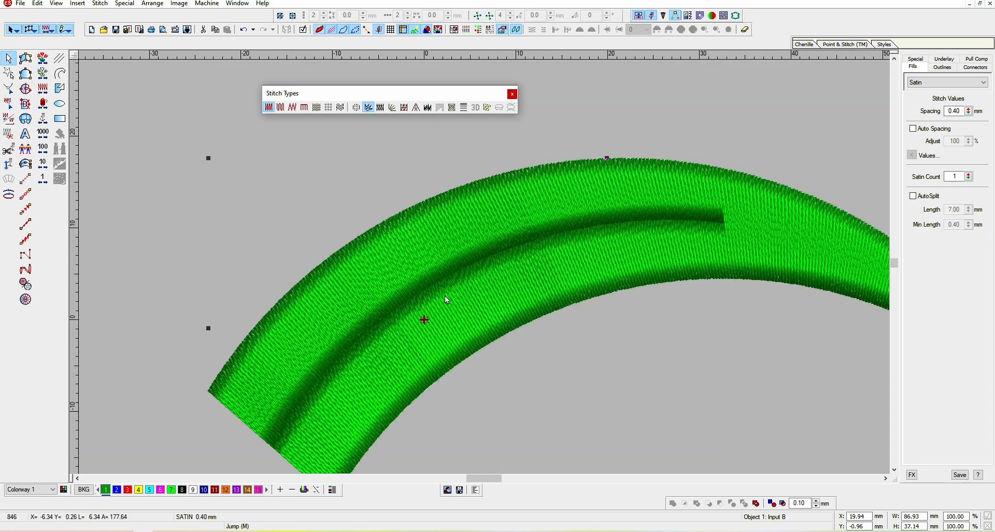
{"action": "key", "text": "Escape"}
Move the arch about 5 mm to the left
{"action": "left_click_drag", "start_coordinate": [583, 249], "coordinate": [535, 250]}
{"action": "key", "text": "shift+z"}
{"action": "key", "text": "z"}
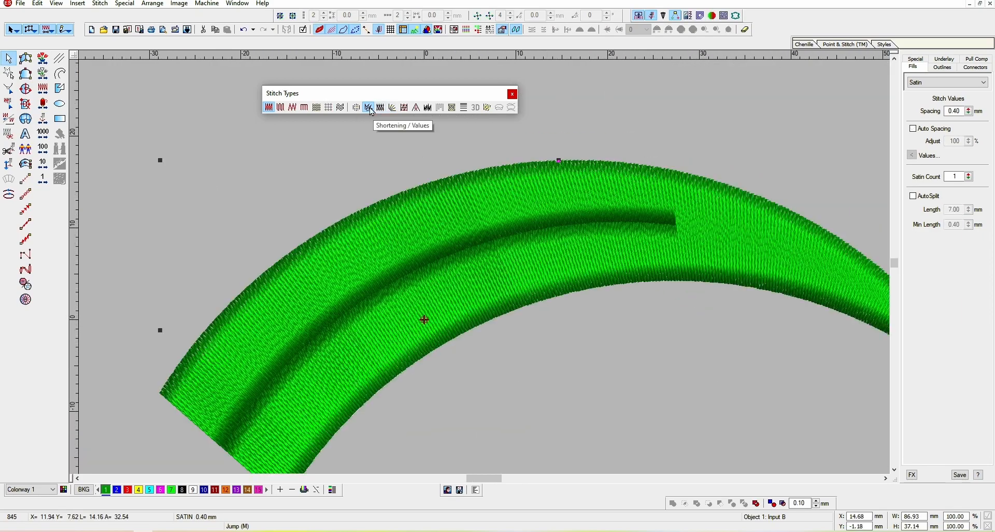
Shift the arch slightly left, then delete it from the design
{"action": "key", "text": "t"}
{"action": "left_click_drag", "start_coordinate": [495, 254], "coordinate": [462, 251]}
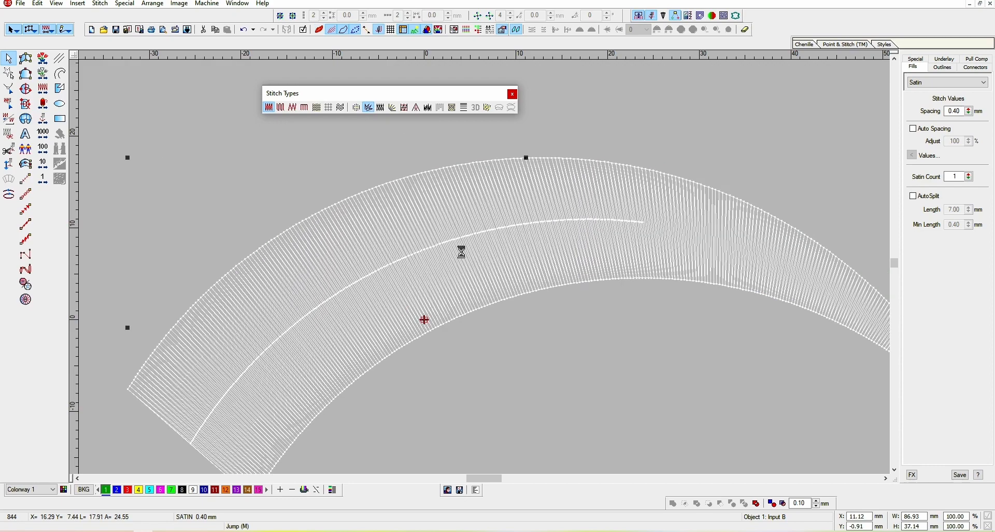
{"action": "key", "text": "shift+z"}
{"action": "key", "text": "z"}
{"action": "key", "text": "Delete"}
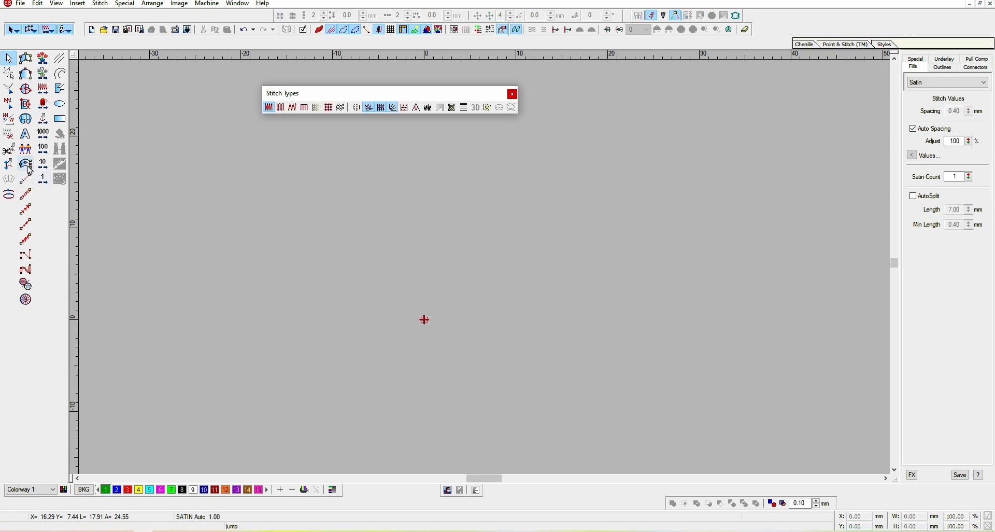
Digitize a new L-shaped satin column with a right-angle corner using the column tool
{"action": "left_click", "coordinate": [25, 163]}
{"action": "left_click", "coordinate": [302, 273]}
{"action": "left_click", "coordinate": [591, 273]}
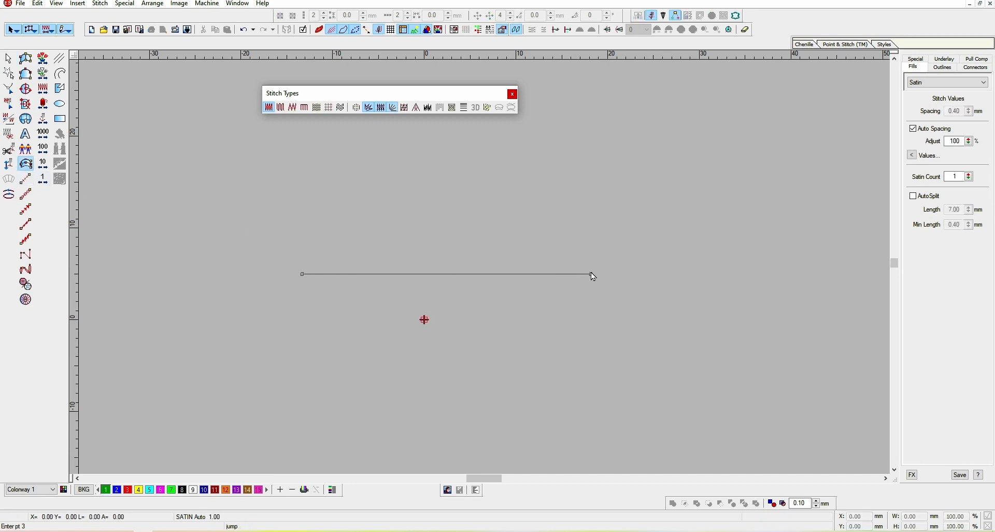
{"action": "left_click", "coordinate": [593, 91]}
{"action": "left_click", "coordinate": [576, 127]}
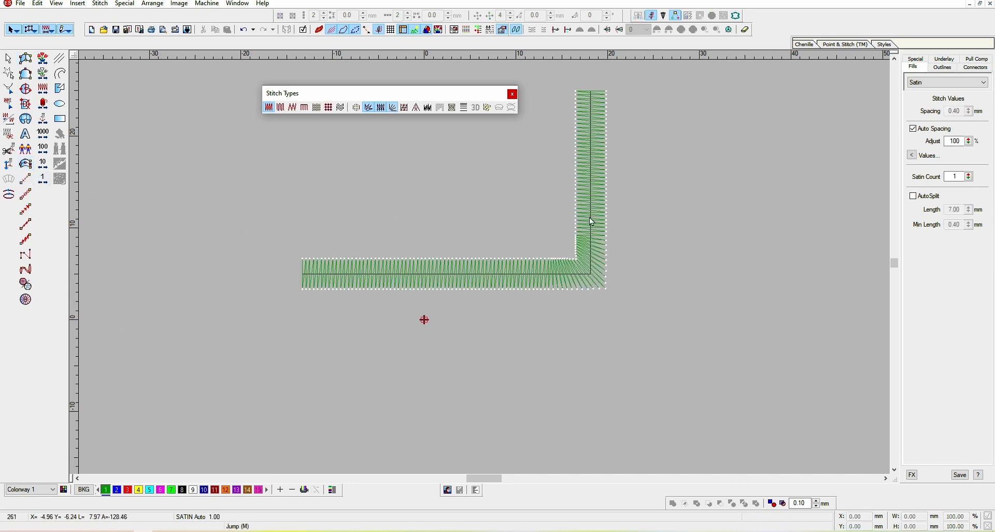
Move the L-shaped column and scale it up to about 187%
{"action": "left_click", "coordinate": [587, 256]}
{"action": "left_click_drag", "start_coordinate": [587, 256], "coordinate": [562, 317]}
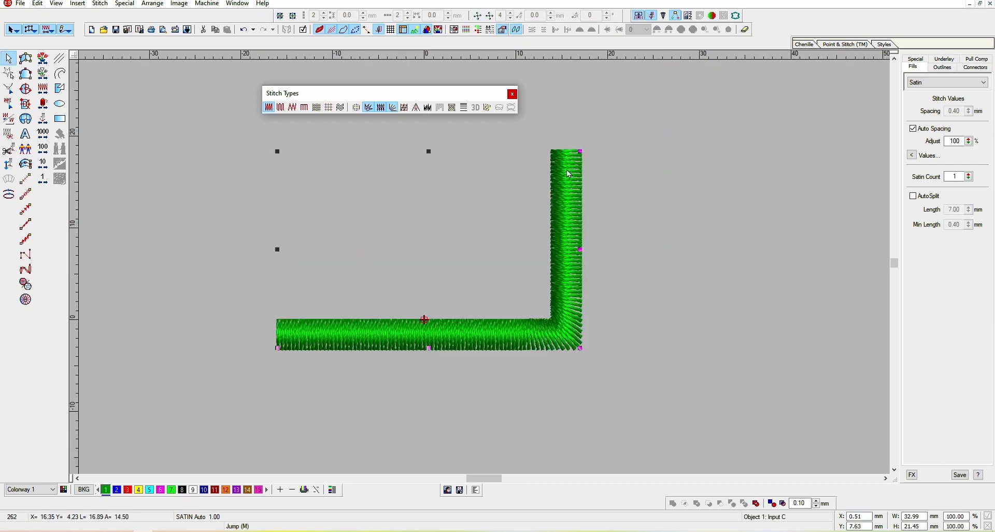
{"action": "left_click_drag", "start_coordinate": [581, 151], "coordinate": [630, 153]}
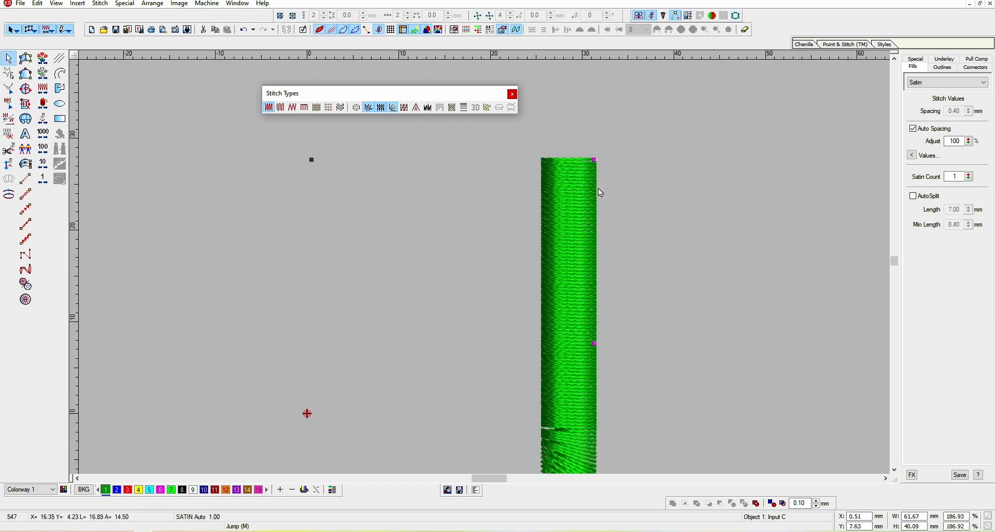
Inspect the column's corner stitches up close in stitch and realistic views
{"action": "key", "text": "shift+z"}
{"action": "left_click_drag", "start_coordinate": [511, 373], "coordinate": [478, 324]}
{"action": "key", "text": "z"}
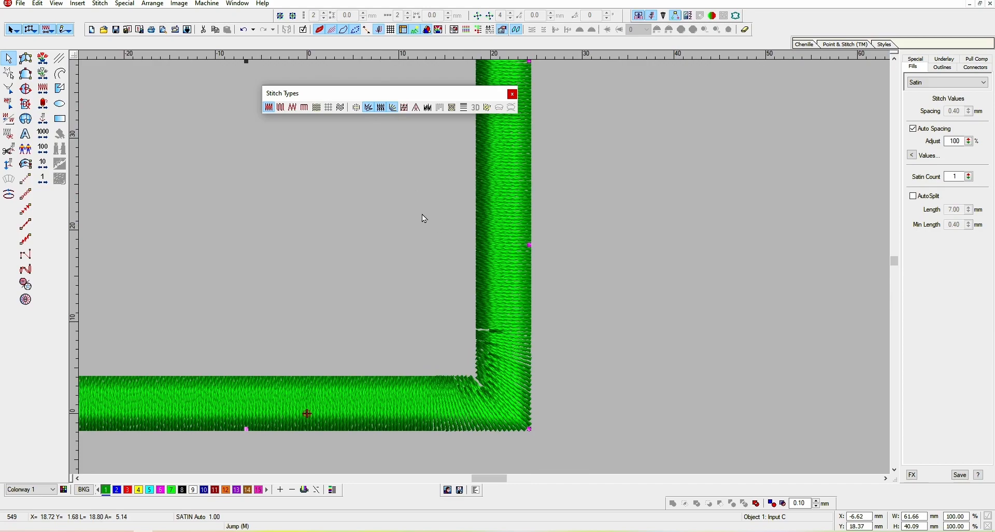
{"action": "key", "text": "z"}
{"action": "scroll", "coordinate": [499, 322], "scroll_direction": "down", "scroll_amount": 3}
{"action": "key", "text": "t"}
{"action": "key", "text": "t"}
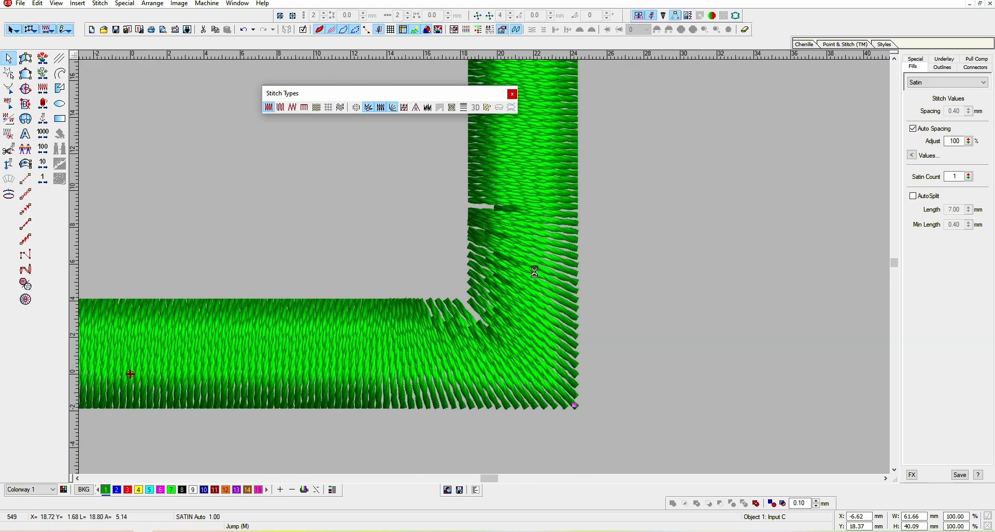
{"action": "key", "text": "z"}
{"action": "key", "text": "shift+z"}
{"action": "left_click_drag", "start_coordinate": [483, 301], "coordinate": [489, 330]}
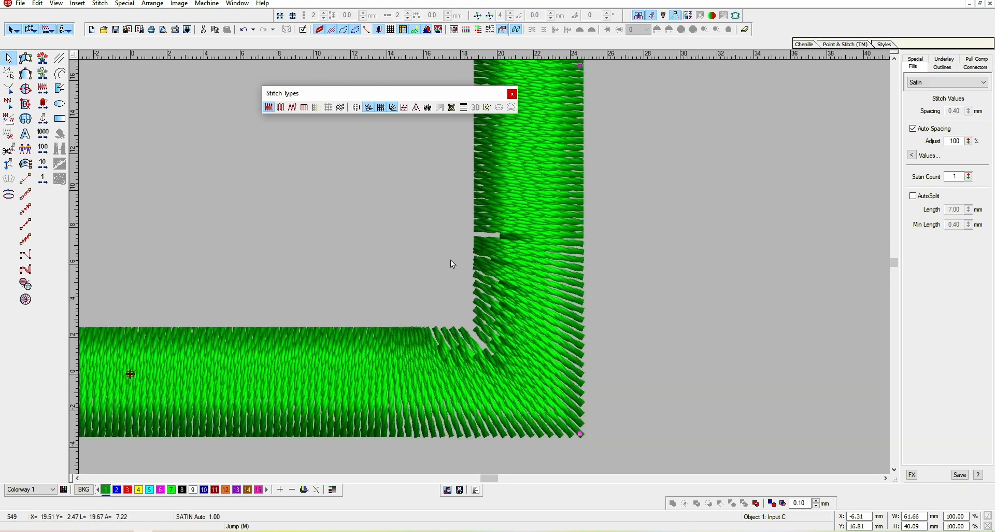
Toggle Shortening off on the column, open its values, and switch Shortening back on
{"action": "left_click", "coordinate": [368, 109]}
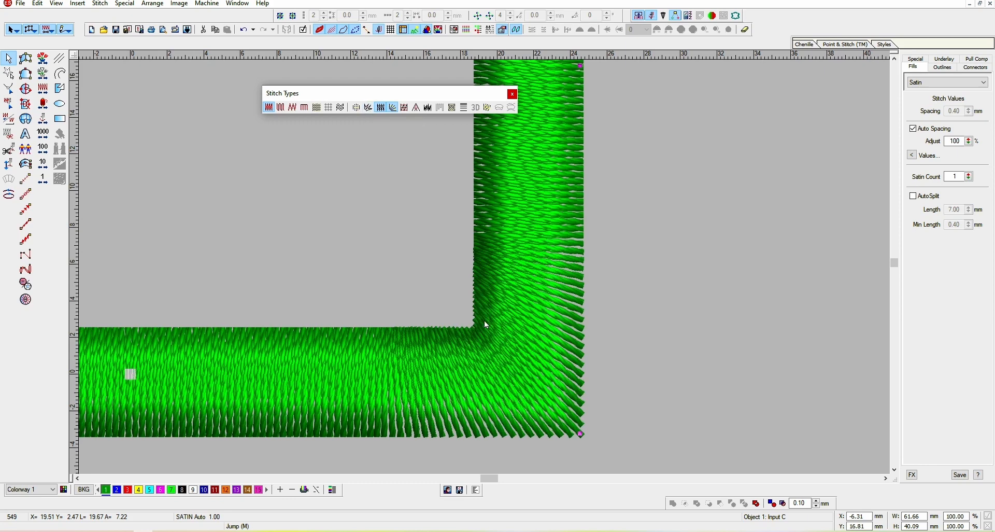
{"action": "key", "text": "t"}
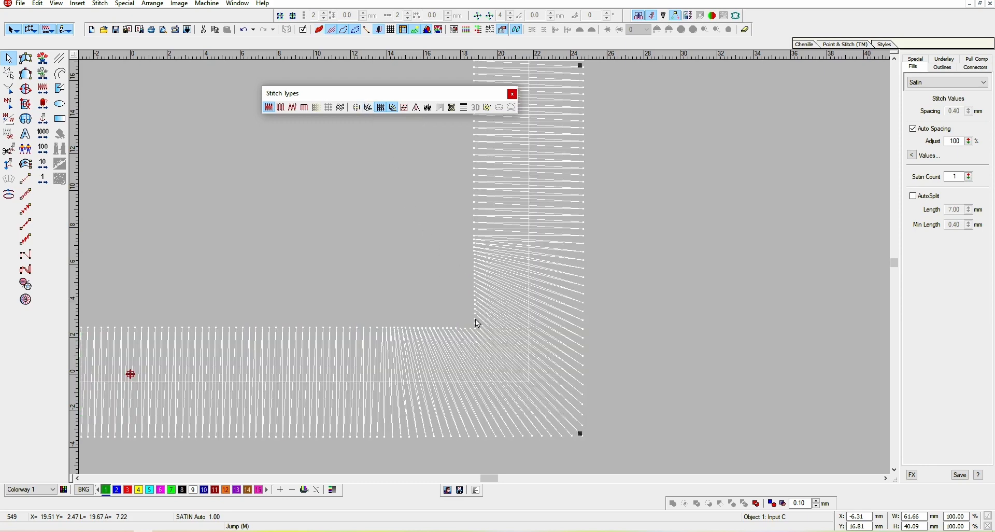
{"action": "left_click", "coordinate": [371, 110]}
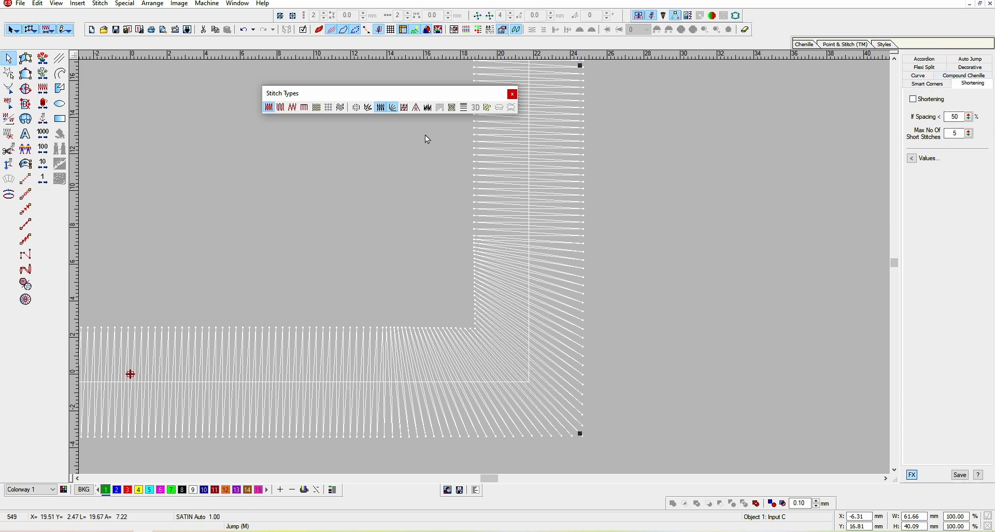
{"action": "left_click", "coordinate": [367, 109]}
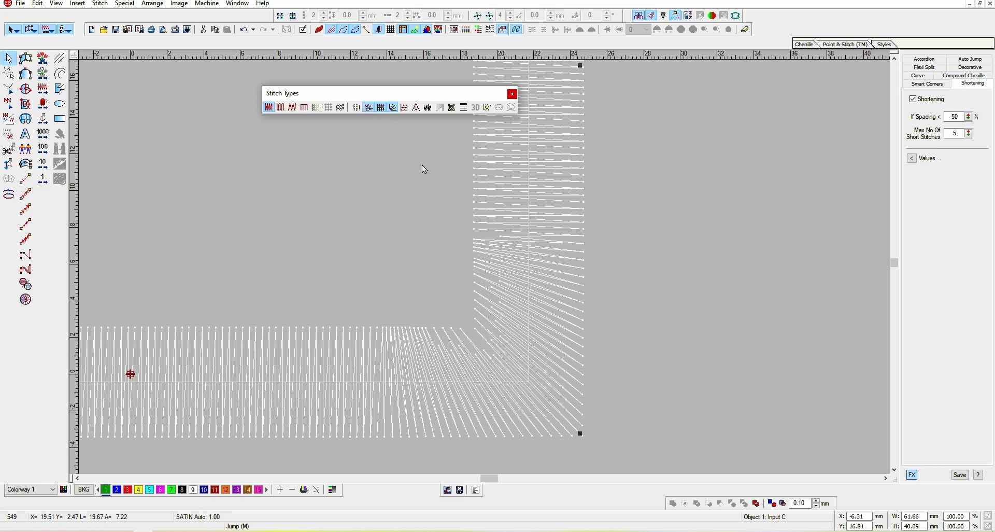
Set the Shortening 'If Spacing <' threshold to 66%
{"action": "key", "text": "t"}
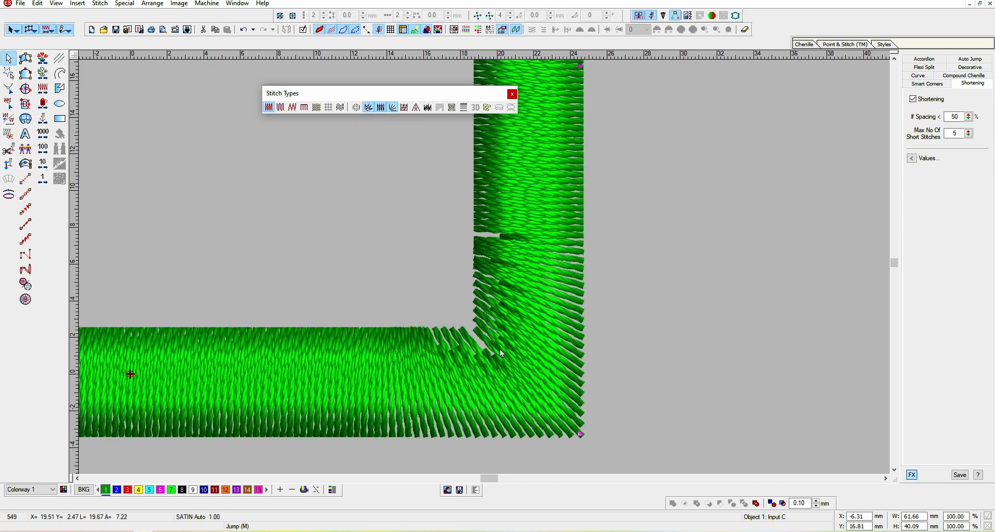
{"action": "key", "text": "t"}
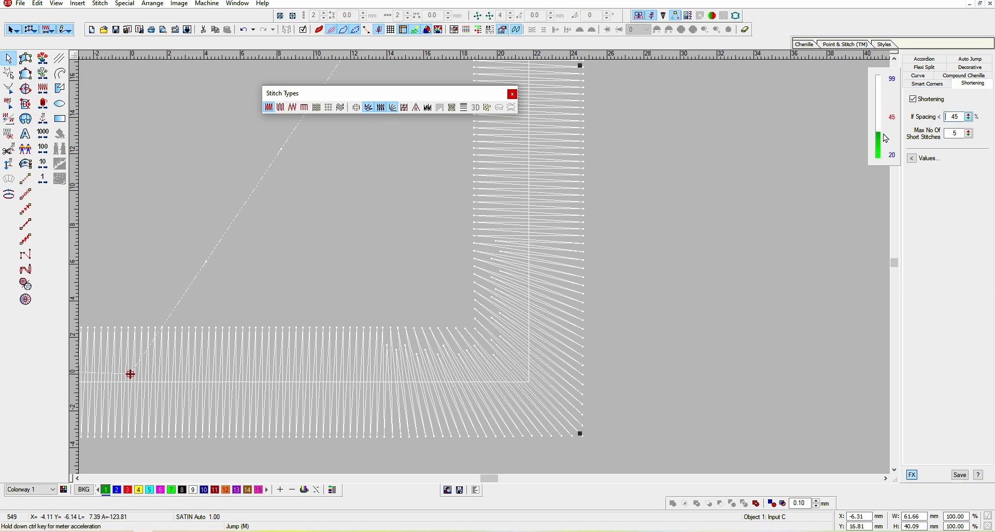
{"action": "left_click", "coordinate": [969, 118]}
{"action": "left_click_drag", "start_coordinate": [970, 118], "coordinate": [879, 97]}
{"action": "left_click_drag", "start_coordinate": [970, 118], "coordinate": [891, 117]}
{"action": "left_click_drag", "start_coordinate": [969, 117], "coordinate": [882, 147]}
{"action": "left_click_drag", "start_coordinate": [969, 117], "coordinate": [882, 109]}
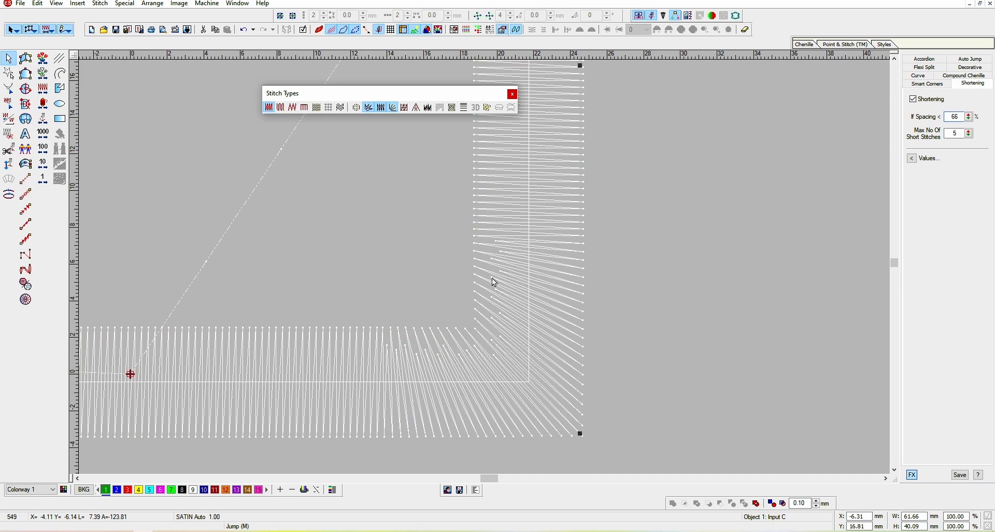
Compare the column's shortened corner in stitch and realistic views
{"action": "key", "text": "shift+z"}
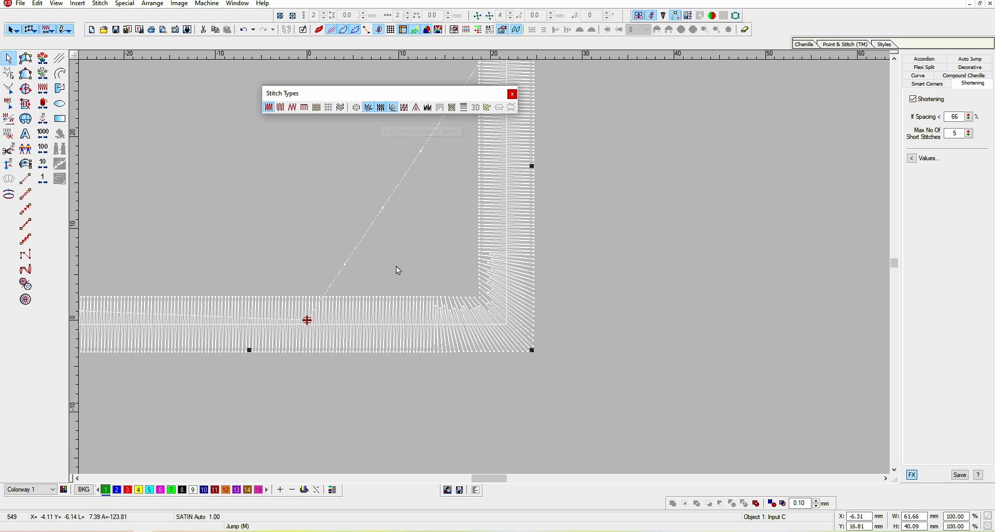
{"action": "key", "text": "Escape"}
{"action": "key", "text": "t"}
{"action": "left_click", "coordinate": [421, 318]}
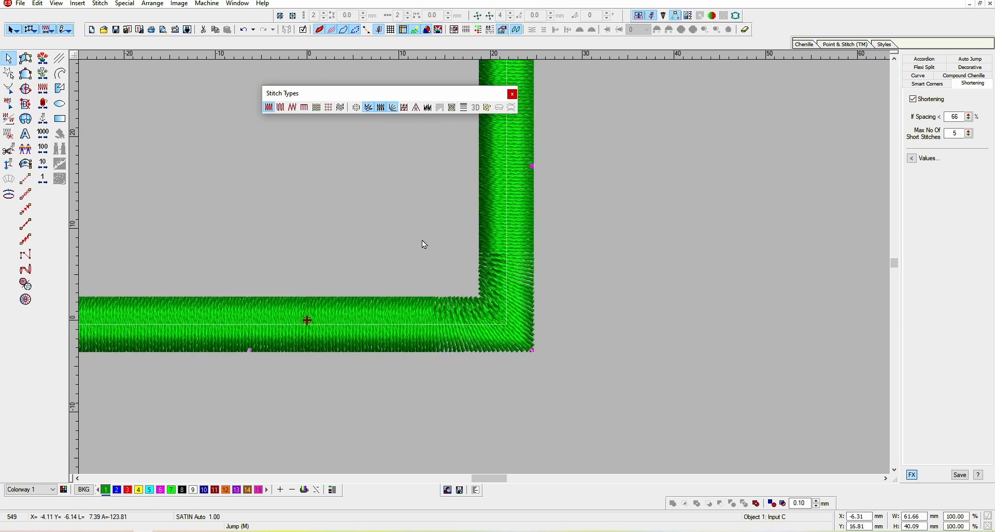
{"action": "key", "text": "t"}
{"action": "key", "text": "z"}
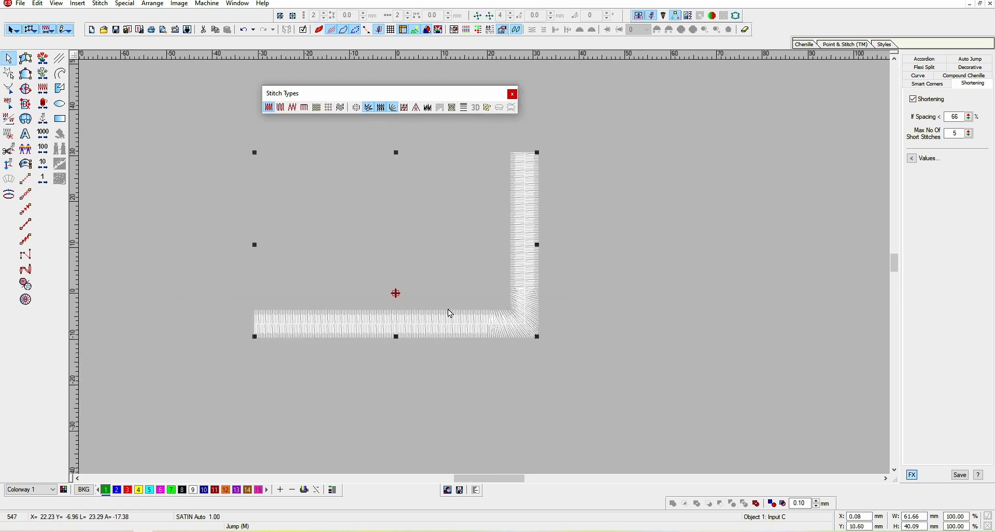
Undo the recent changes back to the original arch design
{"action": "key", "text": "ctrl+z"}
{"action": "key", "text": "ctrl+z"}
{"action": "key", "text": "ctrl+z"}
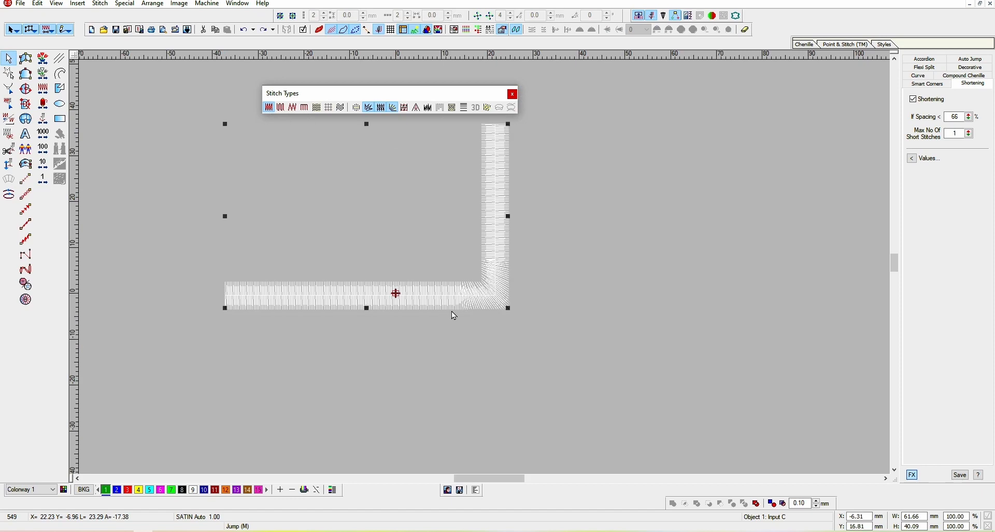
{"action": "key", "text": "ctrl+z"}
{"action": "key", "text": "ctrl+z"}
{"action": "key", "text": "ctrl+z"}
{"action": "key", "text": "ctrl+z"}
{"action": "key", "text": "ctrl+z"}
{"action": "key", "text": "ctrl+z"}
{"action": "key", "text": "ctrl+z"}
{"action": "key", "text": "ctrl+z"}
{"action": "key", "text": "ctrl+z"}
{"action": "key", "text": "ctrl+z"}
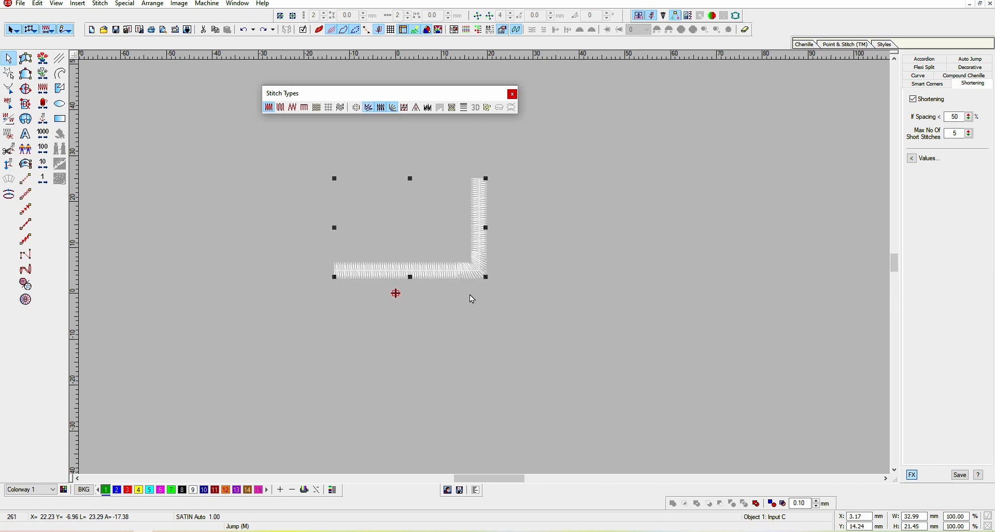
{"action": "key", "text": "ctrl+z"}
Inspect the arch's satin stitches at close zoom in stitch and realistic views
{"action": "key", "text": "z"}
{"action": "left_click_drag", "start_coordinate": [457, 202], "coordinate": [486, 234]}
{"action": "key", "text": "Escape"}
{"action": "key", "text": "z"}
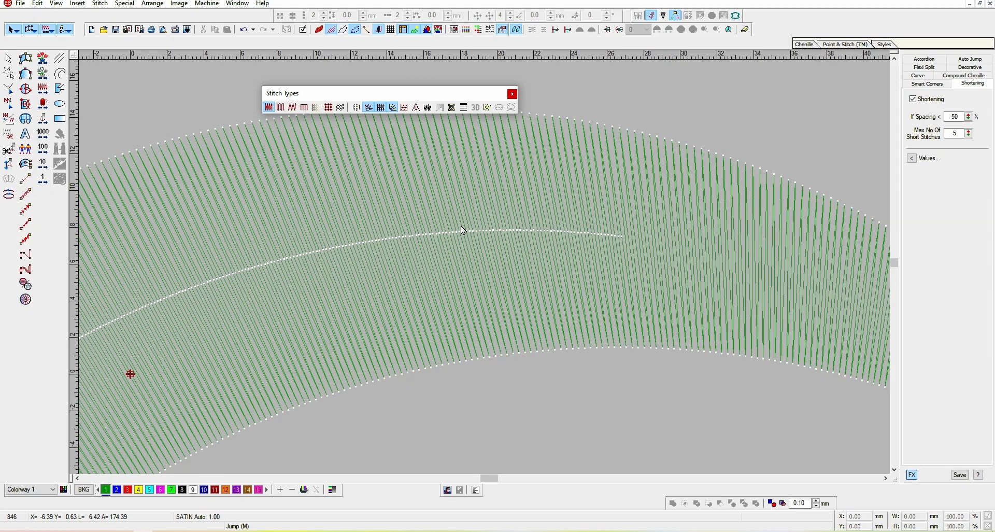
{"action": "key", "text": "shift+z"}
{"action": "key", "text": "z"}
{"action": "left_click", "coordinate": [403, 264]}
{"action": "scroll", "coordinate": [319, 231], "scroll_direction": "up", "scroll_amount": 3}
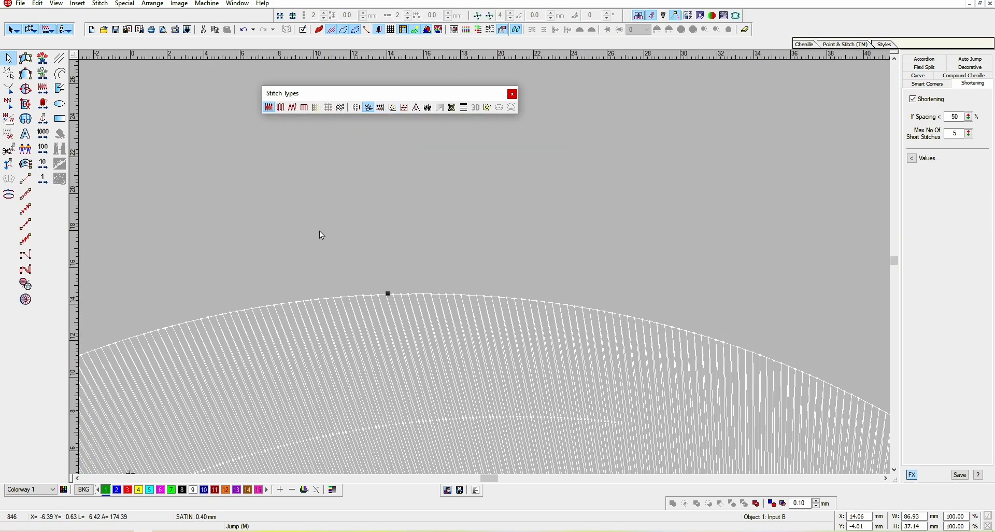
{"action": "key", "text": "z"}
{"action": "key", "text": "z"}
{"action": "scroll", "coordinate": [409, 322], "scroll_direction": "down", "scroll_amount": 2}
{"action": "key", "text": "Escape"}
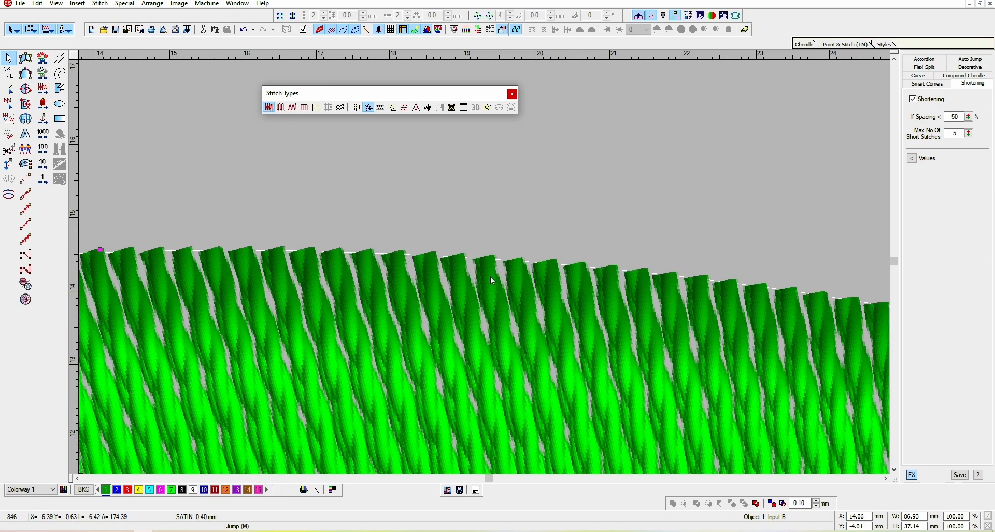
Enable Pull Compensation on the arch and open its values
{"action": "left_click", "coordinate": [381, 109]}
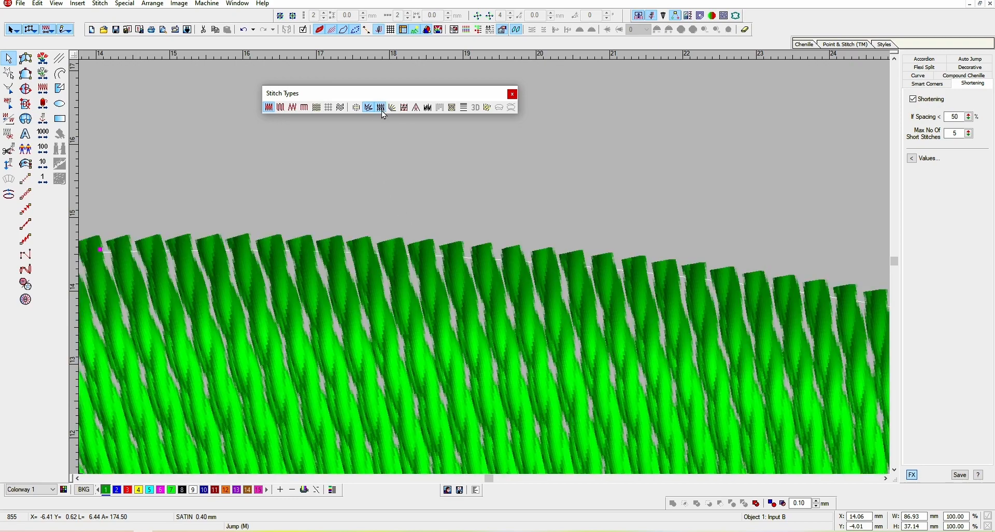
{"action": "scroll", "coordinate": [422, 290], "scroll_direction": "up", "scroll_amount": 3}
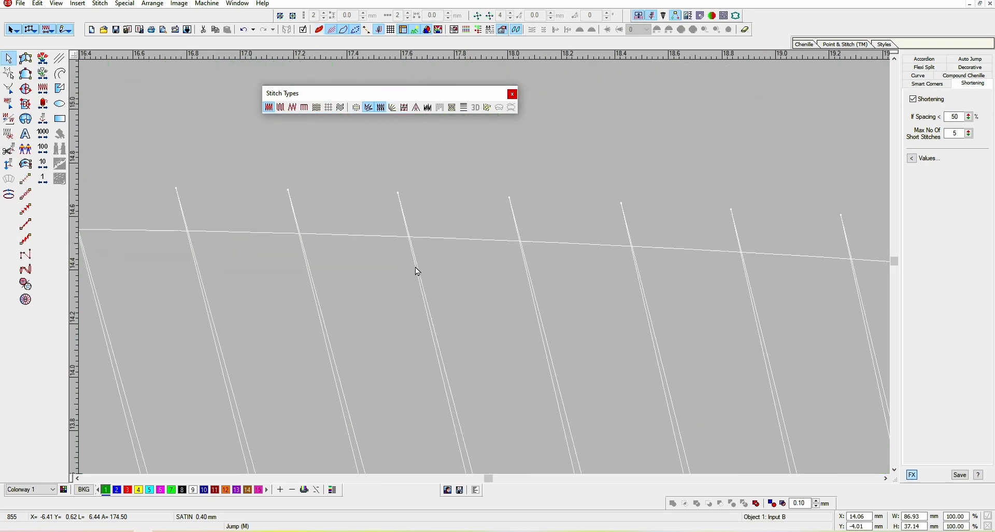
{"action": "key", "text": "t"}
{"action": "key", "text": "shift+z"}
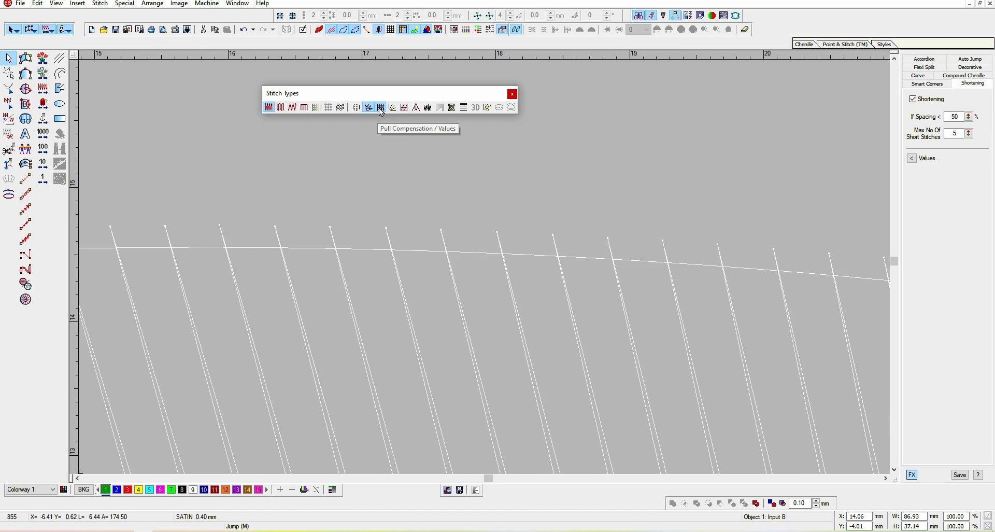
{"action": "left_click", "coordinate": [380, 110]}
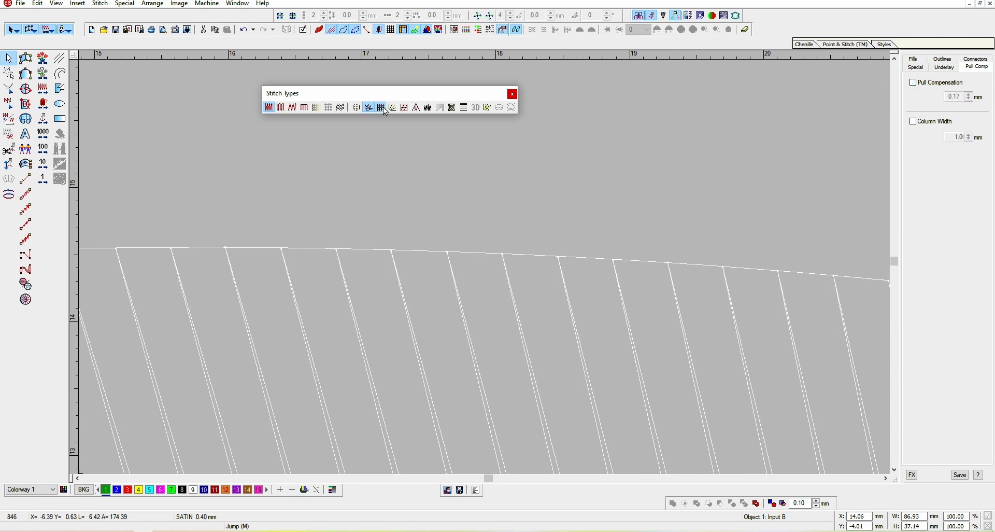
{"action": "scroll", "coordinate": [391, 121], "scroll_direction": "down", "scroll_amount": 3}
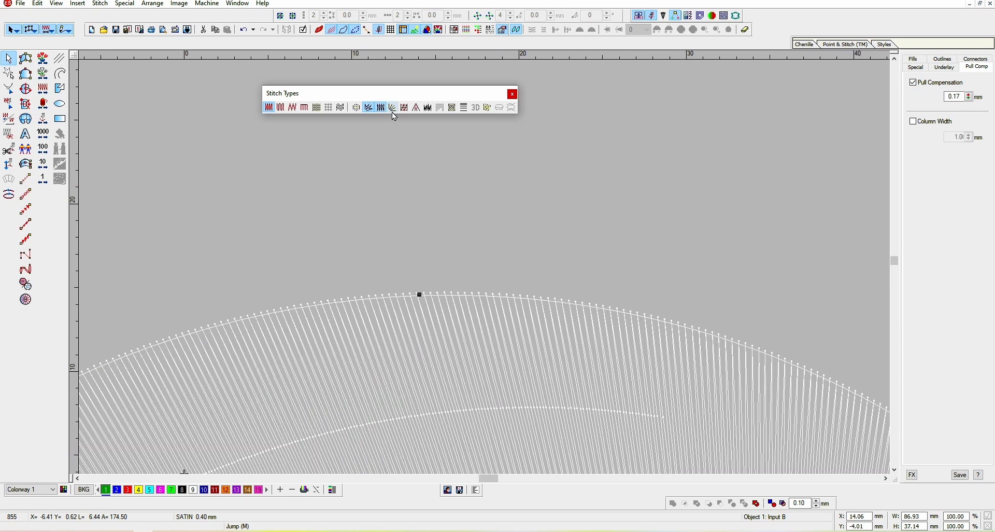
{"action": "left_click", "coordinate": [393, 109]}
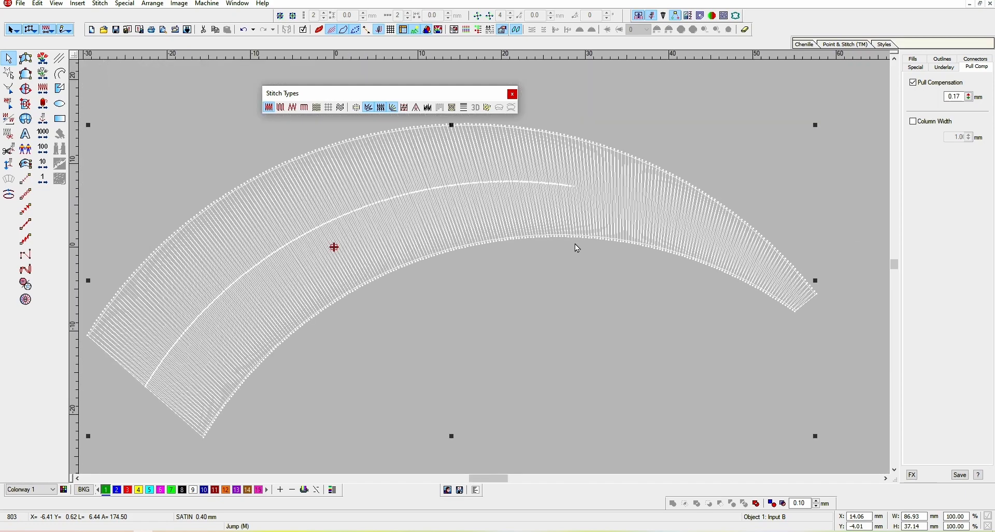
Reshape the arch's curve in Reshape mode, bending it into a deeper, near-circular arc
{"action": "left_click_drag", "start_coordinate": [574, 214], "coordinate": [413, 233]}
{"action": "scroll", "coordinate": [496, 234], "scroll_direction": "up", "scroll_amount": 1}
{"action": "key", "text": "t"}
{"action": "scroll", "coordinate": [498, 236], "scroll_direction": "down", "scroll_amount": 1}
{"action": "key", "text": "h"}
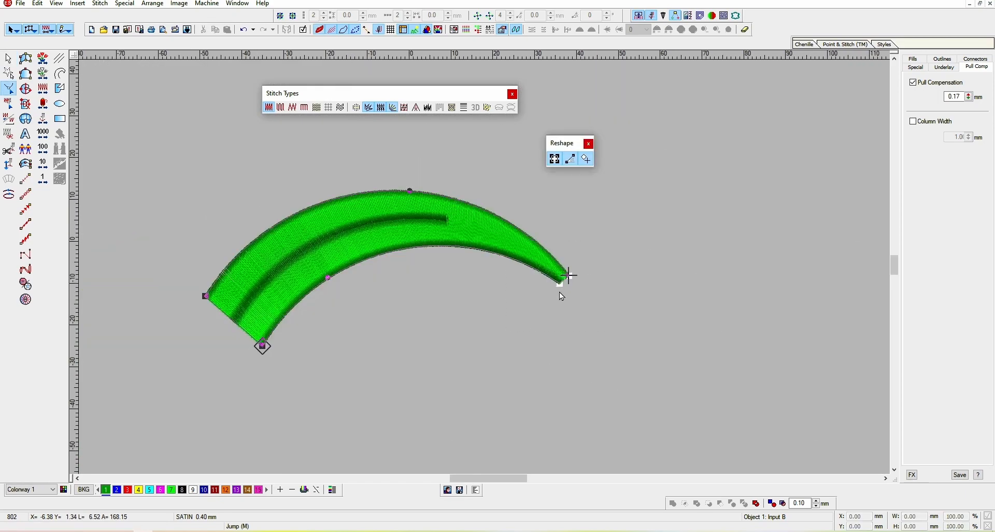
{"action": "left_click_drag", "start_coordinate": [560, 284], "coordinate": [401, 371]}
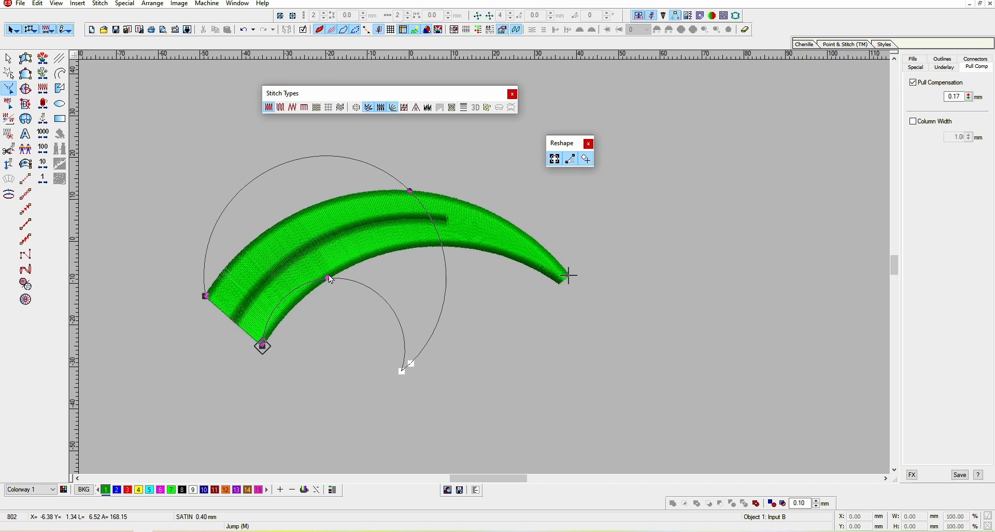
{"action": "left_click_drag", "start_coordinate": [288, 378], "coordinate": [163, 295]}
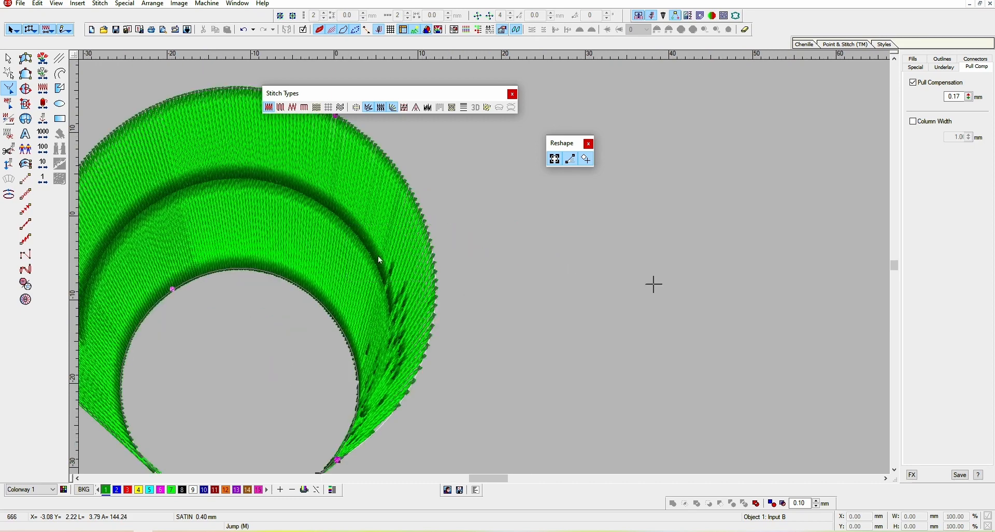
Move the reshaped arch right and scale it down to about 15 mm wide
{"action": "key", "text": "Escape"}
{"action": "mouse_move", "coordinate": [381, 195]}
{"action": "left_mouse_down"}
{"action": "mouse_move", "coordinate": [521, 265]}
{"action": "mouse_move", "coordinate": [562, 258]}
{"action": "mouse_move", "coordinate": [541, 248]}
{"action": "left_mouse_up"}
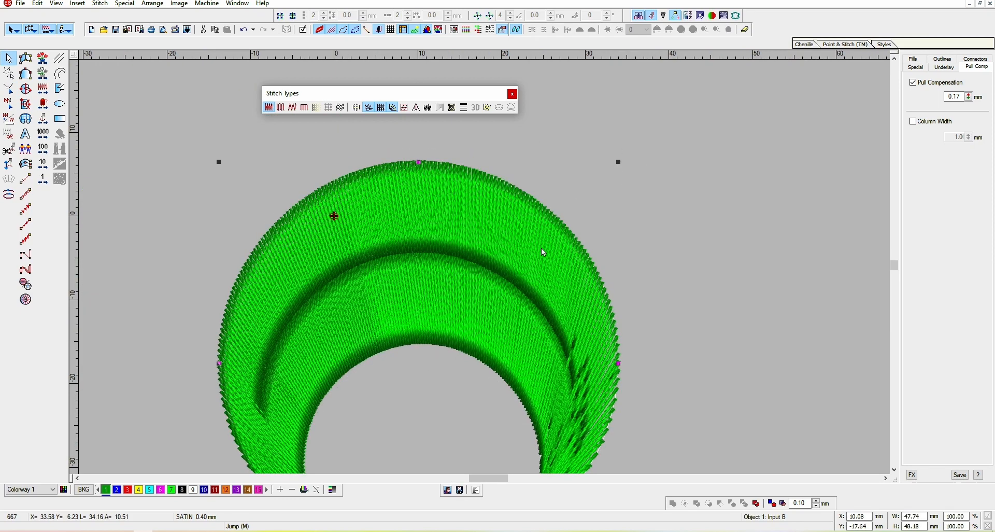
{"action": "left_click", "coordinate": [575, 240]}
{"action": "left_click_drag", "start_coordinate": [617, 168], "coordinate": [482, 304]}
{"action": "scroll", "coordinate": [469, 278], "scroll_direction": "up", "scroll_amount": 3}
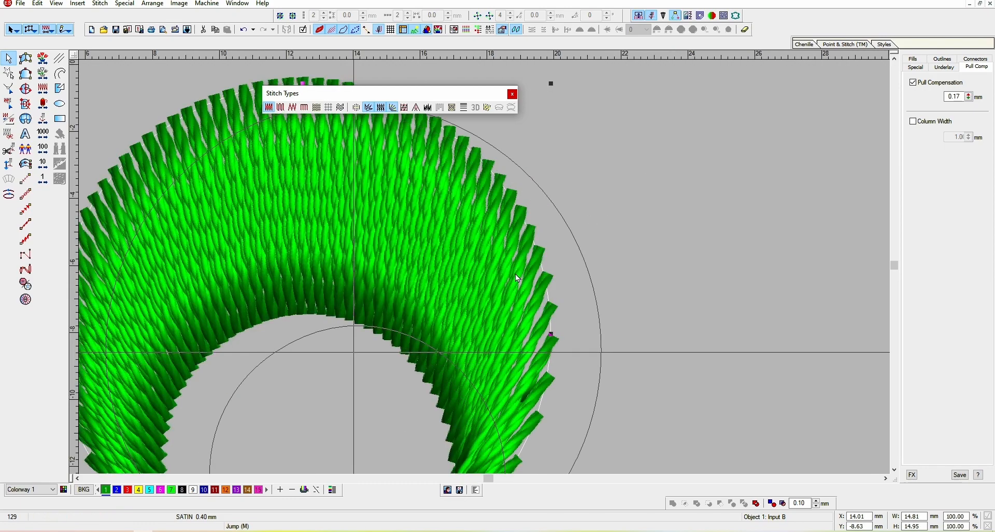
Toggle Fractional Spacing on the arch
{"action": "scroll", "coordinate": [532, 264], "scroll_direction": "up", "scroll_amount": 3}
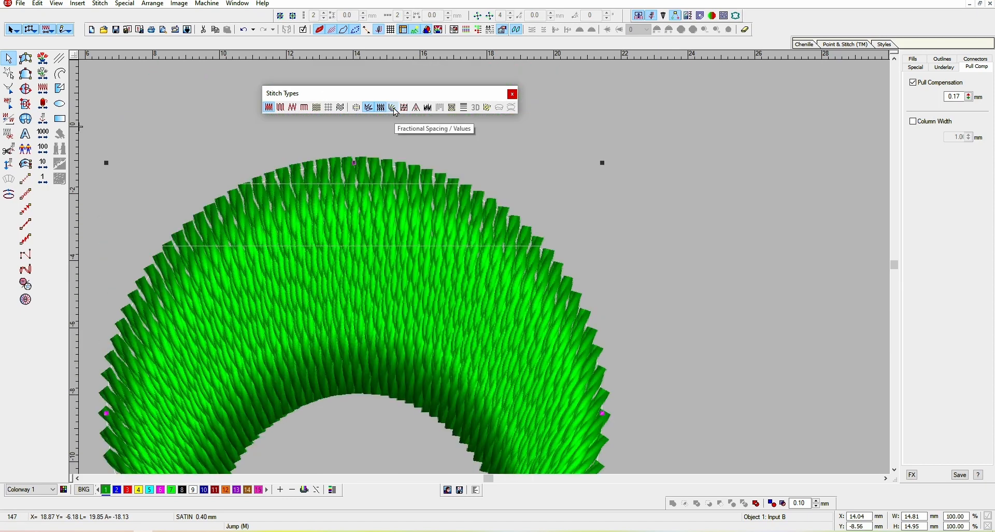
{"action": "left_click", "coordinate": [393, 108]}
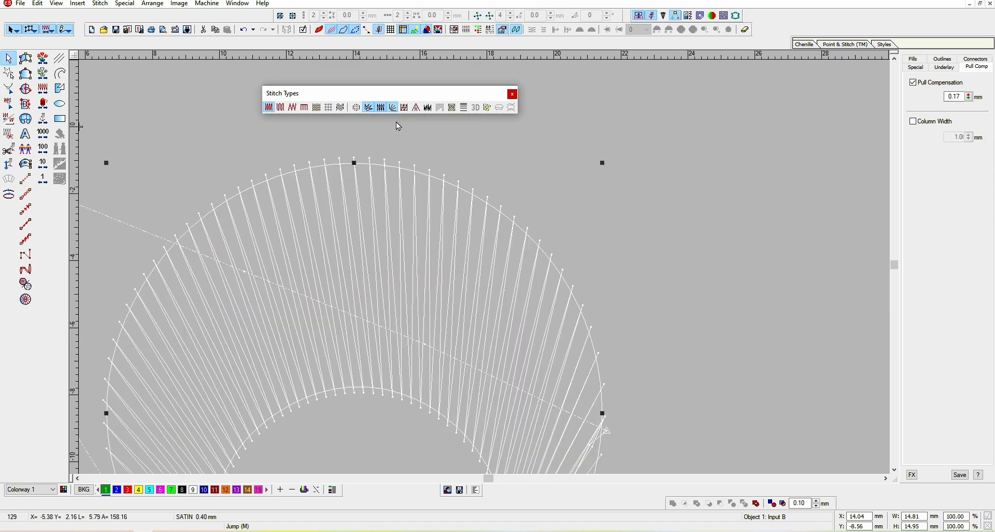
{"action": "scroll", "coordinate": [373, 367], "scroll_direction": "down", "scroll_amount": 3}
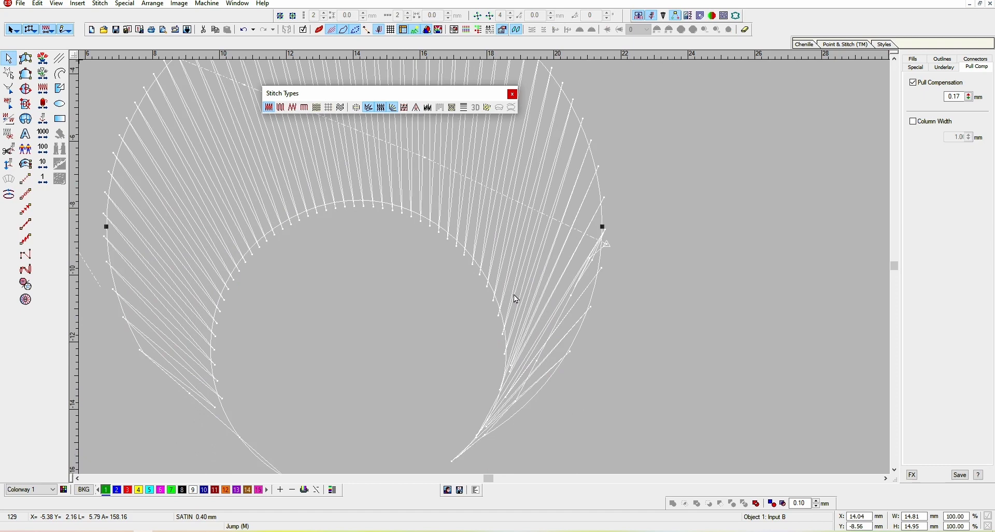
Add stitch-angle lines across the arch in Reshape mode to even out its stitch directions
{"action": "key", "text": "h"}
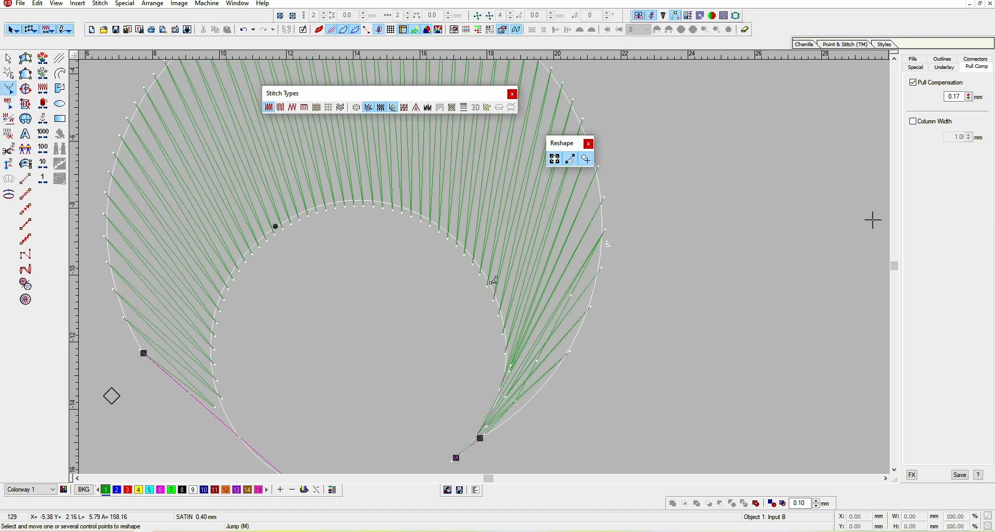
{"action": "left_click", "coordinate": [494, 286], "text": "ctrl"}
{"action": "key", "text": "Return"}
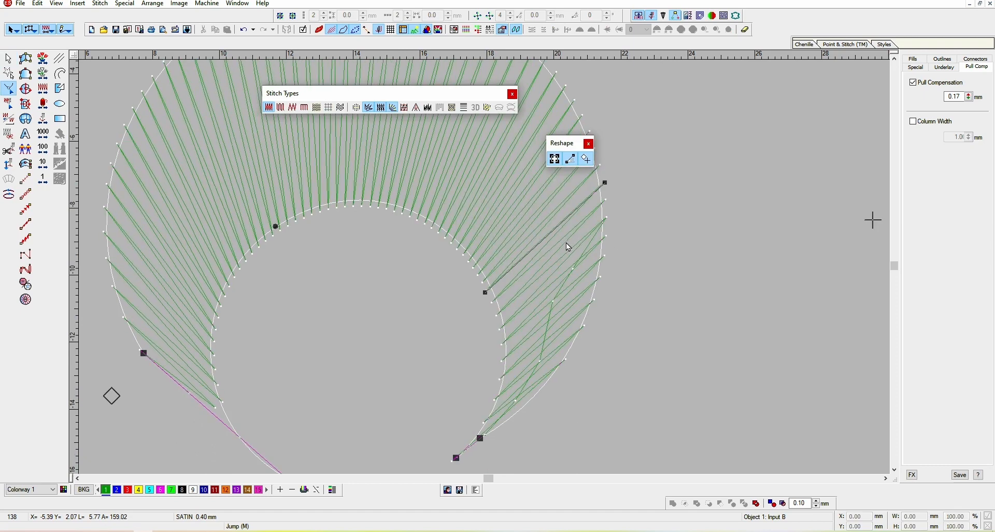
{"action": "left_click", "coordinate": [228, 286], "text": "ctrl"}
{"action": "scroll", "coordinate": [250, 285], "scroll_direction": "up", "scroll_amount": 5}
{"action": "left_click_drag", "start_coordinate": [203, 240], "coordinate": [254, 314]}
{"action": "key", "text": "Return"}
{"action": "scroll", "coordinate": [549, 311], "scroll_direction": "down", "scroll_amount": 3}
{"action": "key", "text": "shift+z"}
{"action": "key", "text": "Escape"}
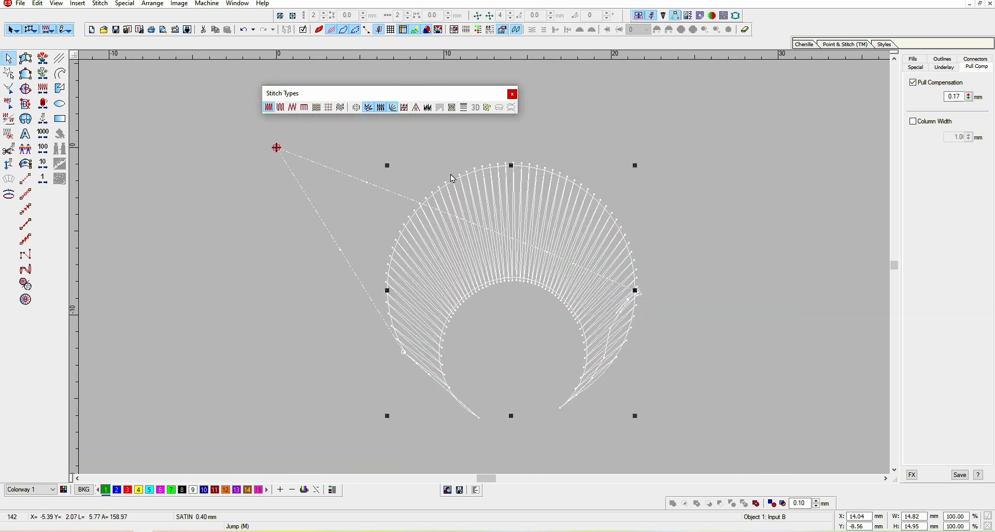
Switch Fractional Spacing on the arch off and on again, inspecting the stitch spacing at close zoom
{"action": "left_click", "coordinate": [393, 108]}
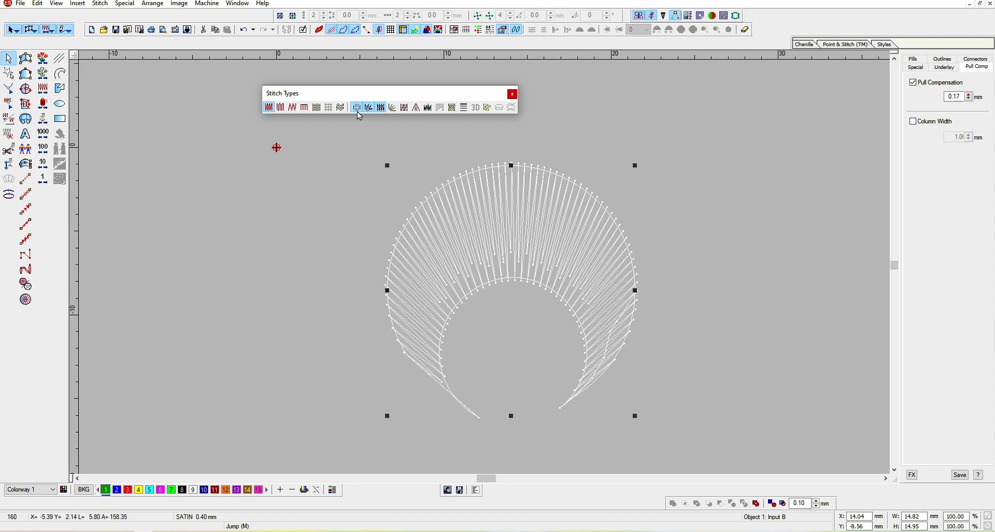
{"action": "left_click", "coordinate": [393, 109]}
{"action": "left_click", "coordinate": [394, 112]}
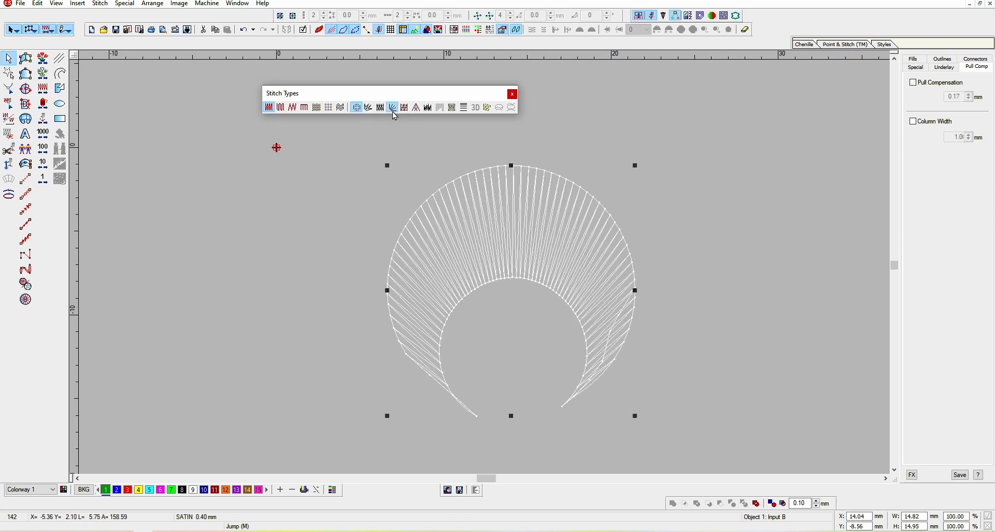
{"action": "left_click", "coordinate": [393, 112]}
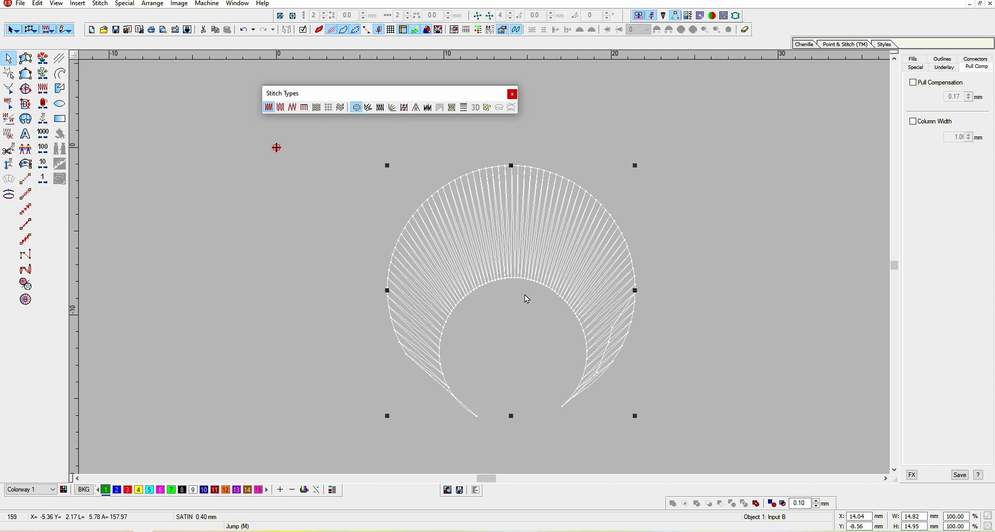
{"action": "key", "text": "b"}
{"action": "left_click_drag", "start_coordinate": [461, 225], "coordinate": [608, 333]}
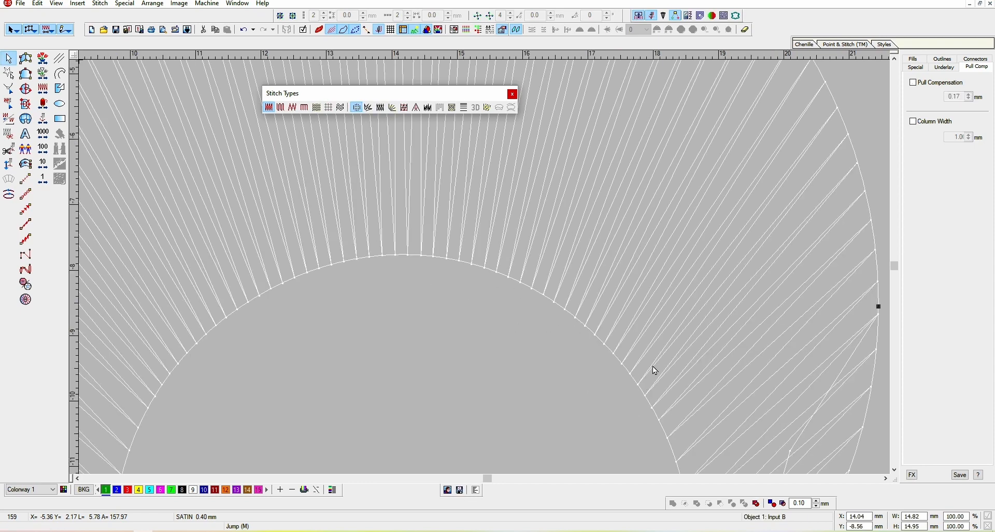
{"action": "scroll", "coordinate": [652, 366], "scroll_direction": "down", "scroll_amount": 3}
{"action": "key", "text": "shift+z"}
{"action": "scroll", "coordinate": [607, 344], "scroll_direction": "up", "scroll_amount": 2}
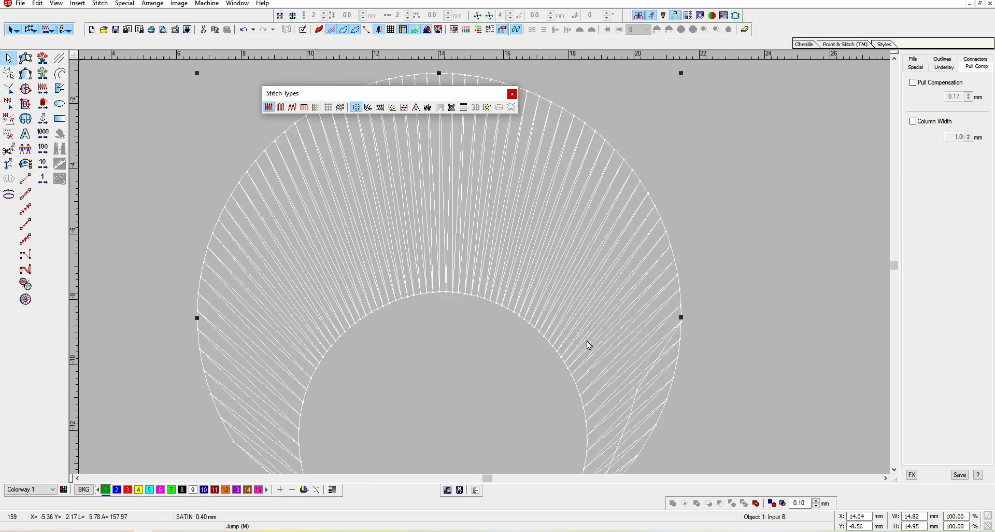
{"action": "left_click", "coordinate": [392, 109]}
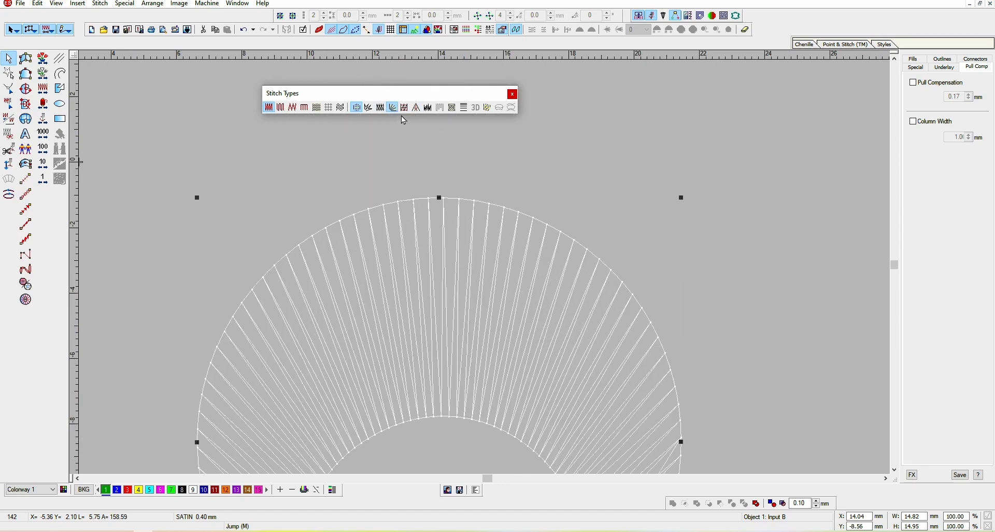
{"action": "key", "text": "Escape"}
Enable Auto Underlay on the arch and open its underlay settings
{"action": "scroll", "coordinate": [453, 258], "scroll_direction": "down", "scroll_amount": 2}
{"action": "key", "text": "shift+z"}
{"action": "key", "text": "shift+z"}
{"action": "left_click", "coordinate": [493, 247]}
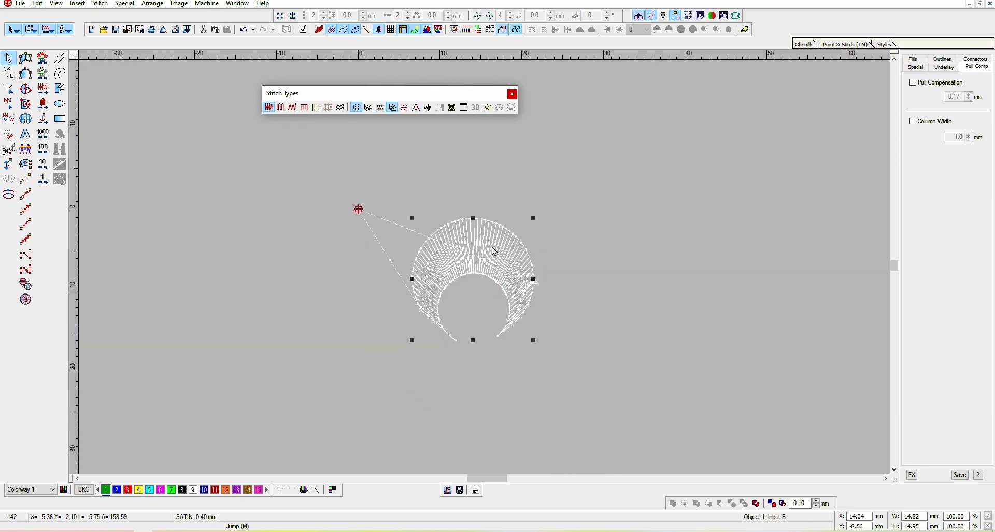
{"action": "left_click", "coordinate": [406, 109]}
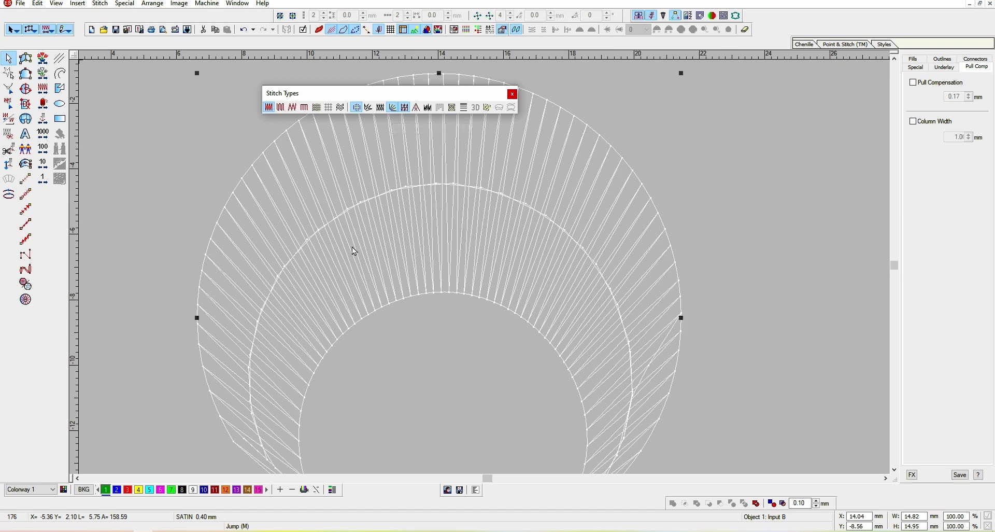
{"action": "left_click", "coordinate": [940, 68]}
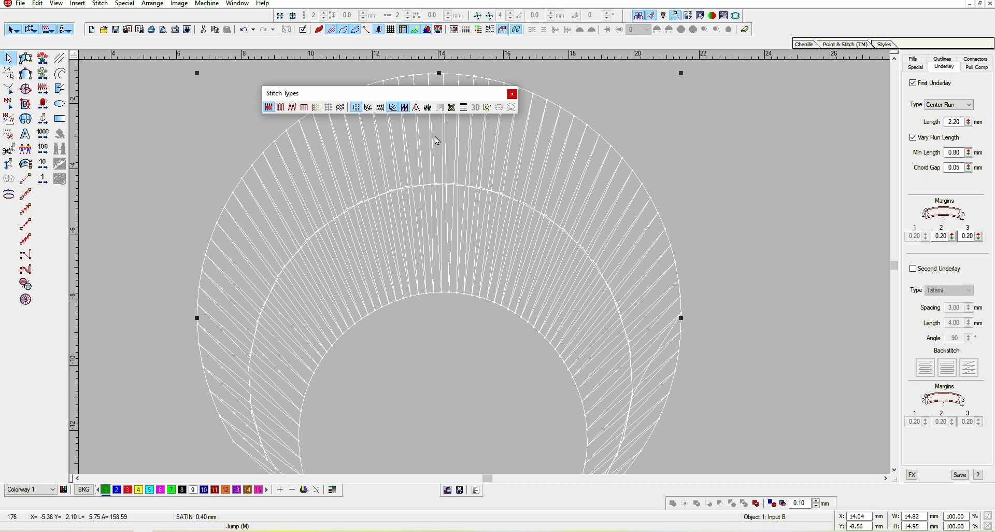
Delete the arch from the design
{"action": "left_click", "coordinate": [416, 108]}
{"action": "key", "text": "shift+z"}
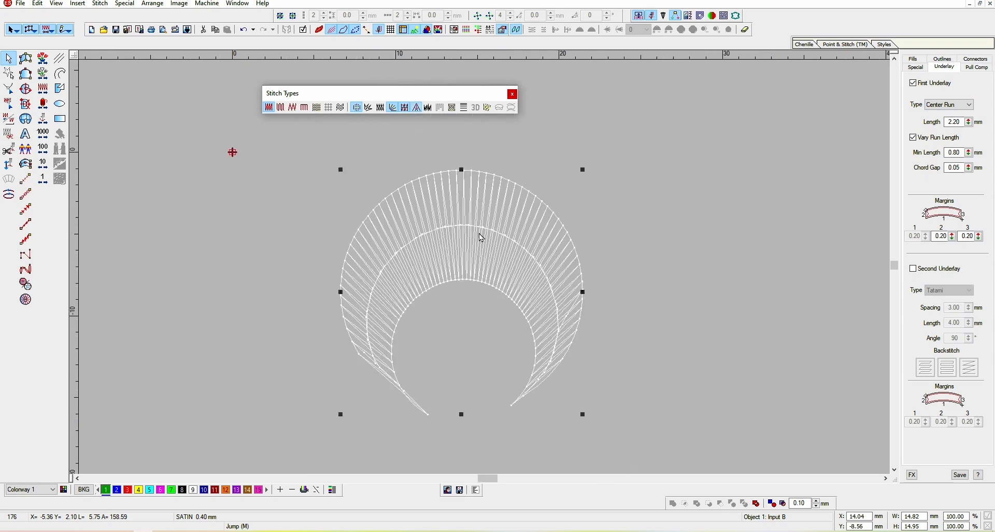
{"action": "left_click_drag", "start_coordinate": [482, 238], "coordinate": [484, 273]}
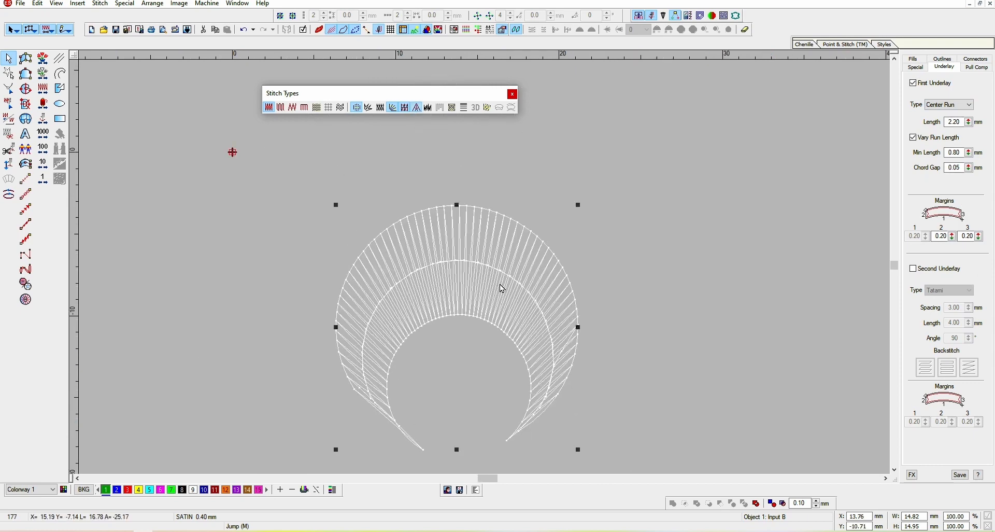
{"action": "key", "text": "Delete"}
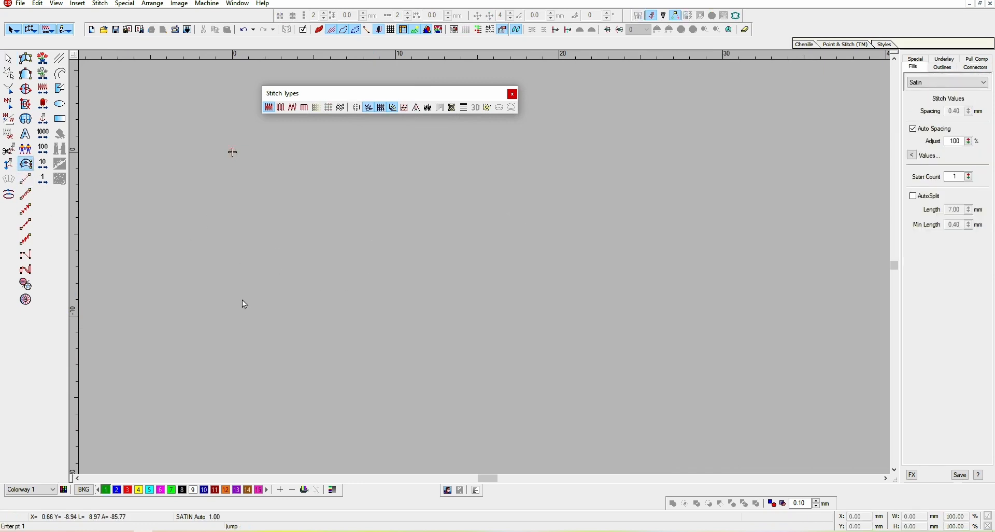
Digitize an L-shaped satin column, about 23 mm wide, with a horizontal leg and a steep leg rising up-right
{"action": "left_click", "coordinate": [26, 164]}
{"action": "left_click", "coordinate": [245, 289]}
{"action": "left_click", "coordinate": [539, 291]}
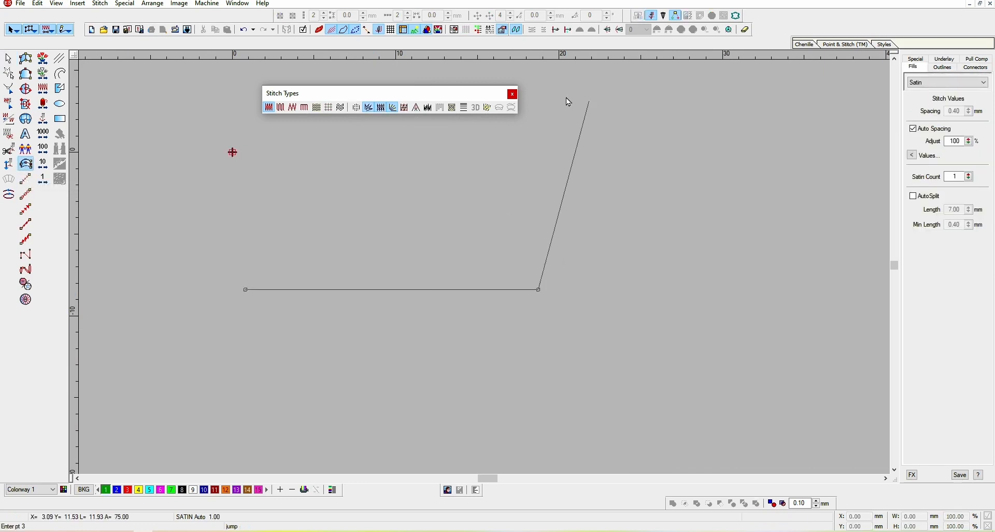
{"action": "left_click", "coordinate": [591, 95]}
{"action": "key", "text": "Return"}
{"action": "key", "text": "Return"}
{"action": "key", "text": "t"}
{"action": "key", "text": "Escape"}
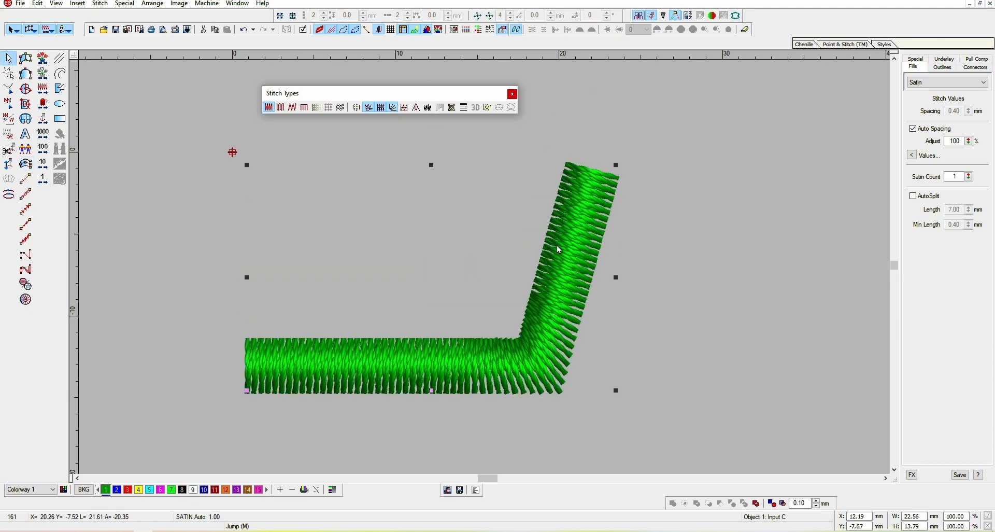
Enable Shortening on the column and reshape its corner into a sharper V angle
{"action": "left_click", "coordinate": [417, 107]}
{"action": "key", "text": "h"}
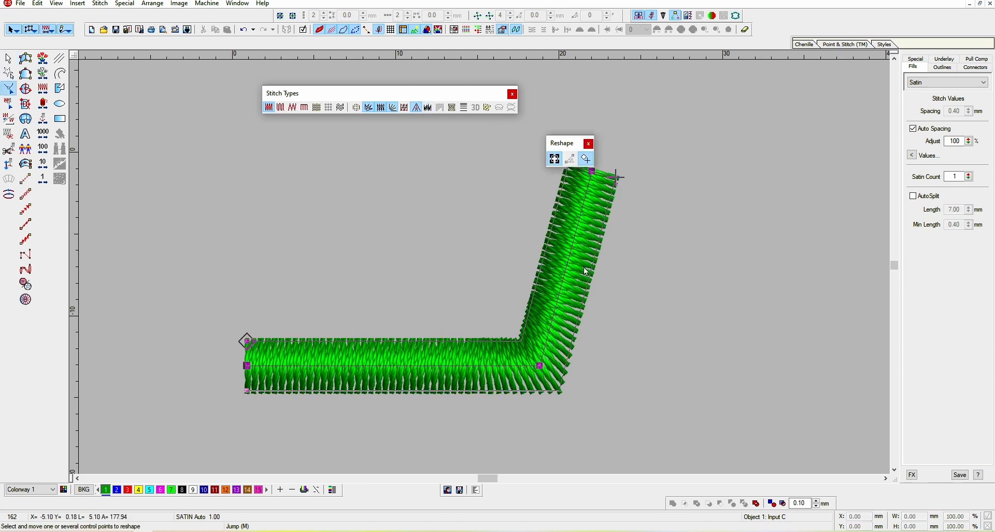
{"action": "left_click_drag", "start_coordinate": [538, 368], "coordinate": [614, 441]}
{"action": "key", "text": "Return"}
{"action": "scroll", "coordinate": [654, 363], "scroll_direction": "down", "scroll_amount": 3}
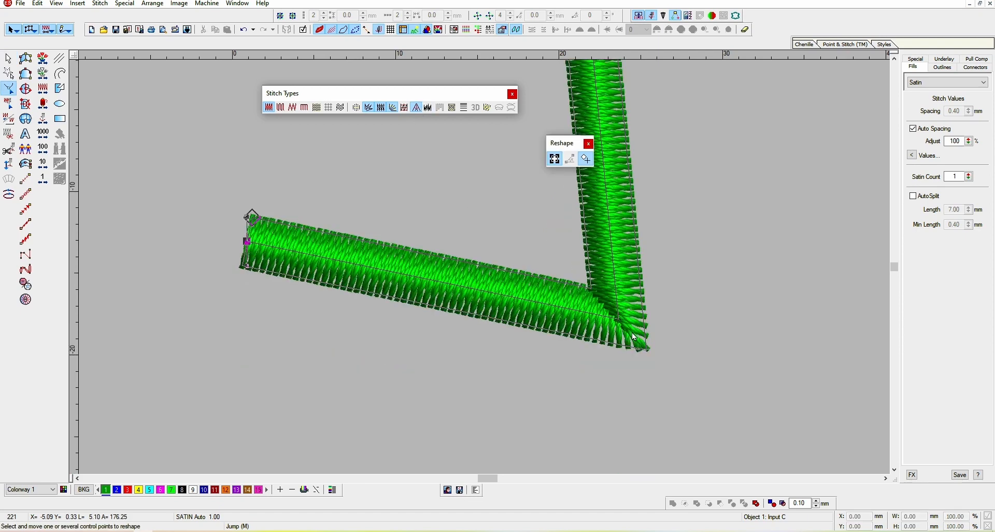
{"action": "scroll", "coordinate": [626, 329], "scroll_direction": "up", "scroll_amount": 3}
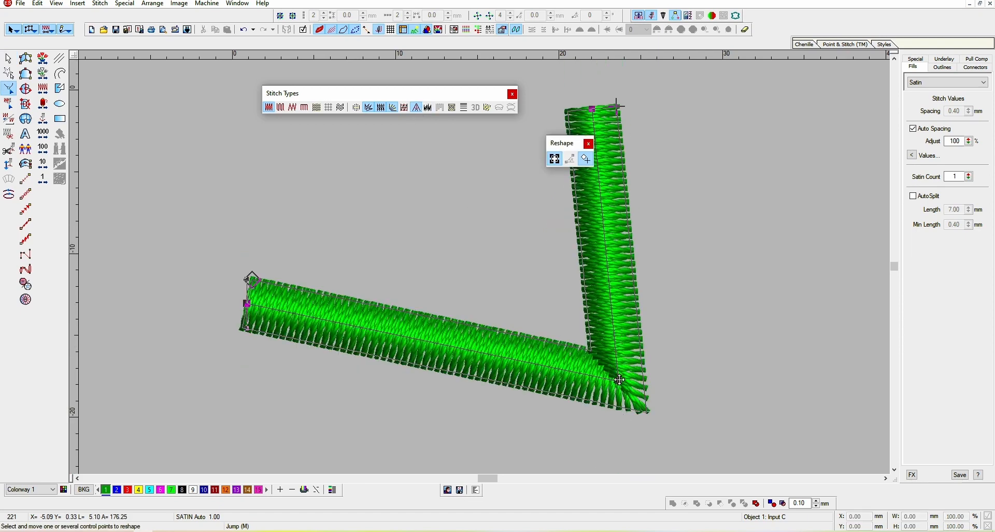
{"action": "left_click_drag", "start_coordinate": [620, 381], "coordinate": [651, 398]}
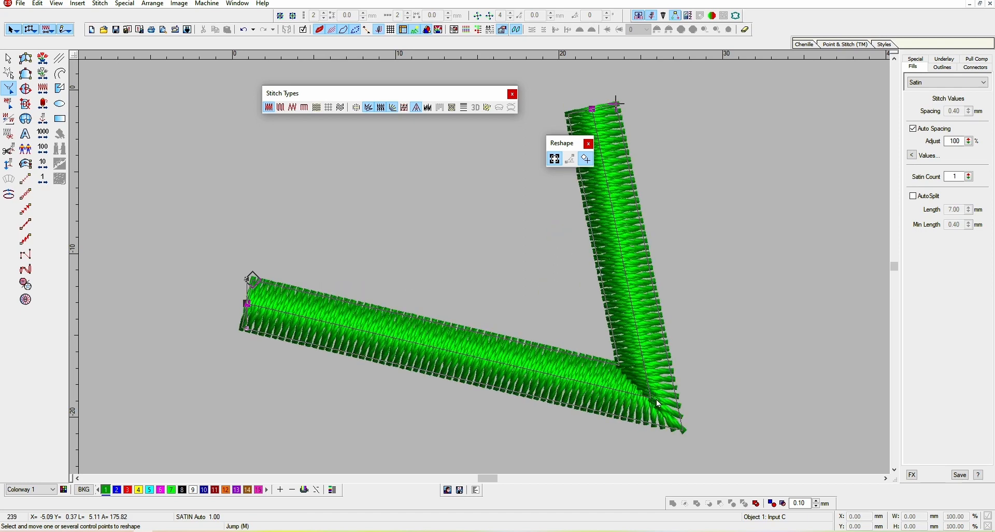
{"action": "scroll", "coordinate": [658, 400], "scroll_direction": "down", "scroll_amount": 1}
{"action": "key", "text": "Escape"}
Duplicate the V column and place the copy below and to the right of the original
{"action": "key", "text": "t"}
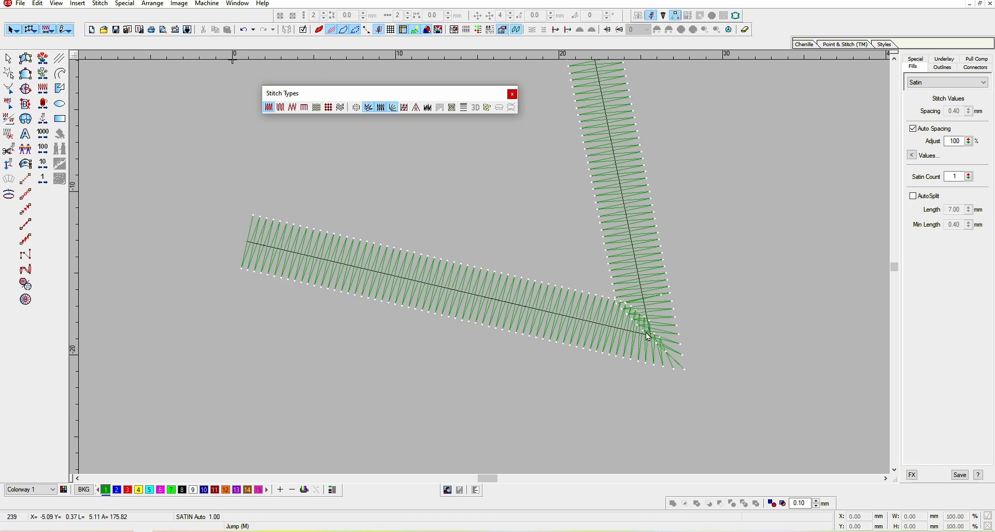
{"action": "left_click_drag", "start_coordinate": [646, 332], "coordinate": [565, 362]}
{"action": "key", "text": "shift+z"}
{"action": "left_click_drag", "start_coordinate": [515, 245], "coordinate": [600, 315]}
{"action": "key", "text": "z"}
{"action": "left_click", "coordinate": [751, 295]}
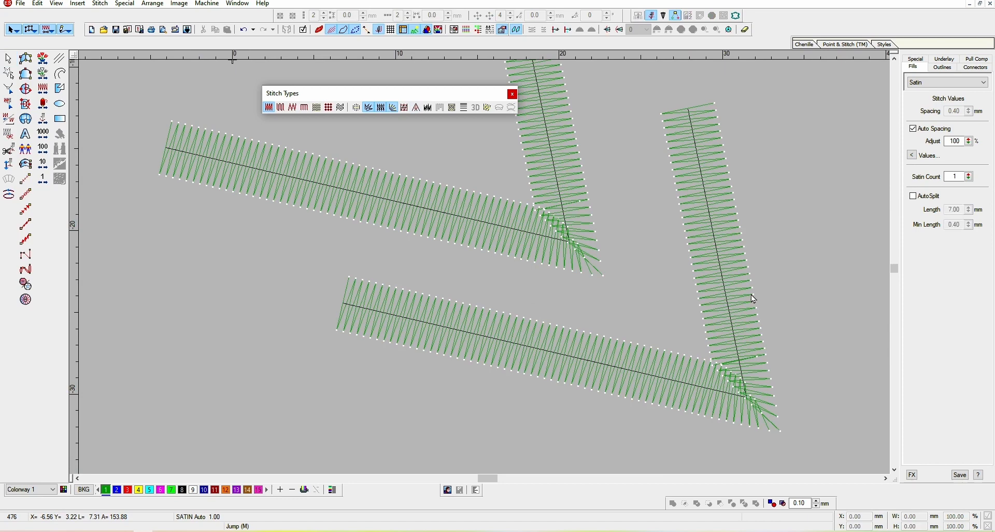
Turn off Shortening on the copied column and compare both columns' corners in realistic view
{"action": "left_click", "coordinate": [417, 108]}
{"action": "key", "text": "t"}
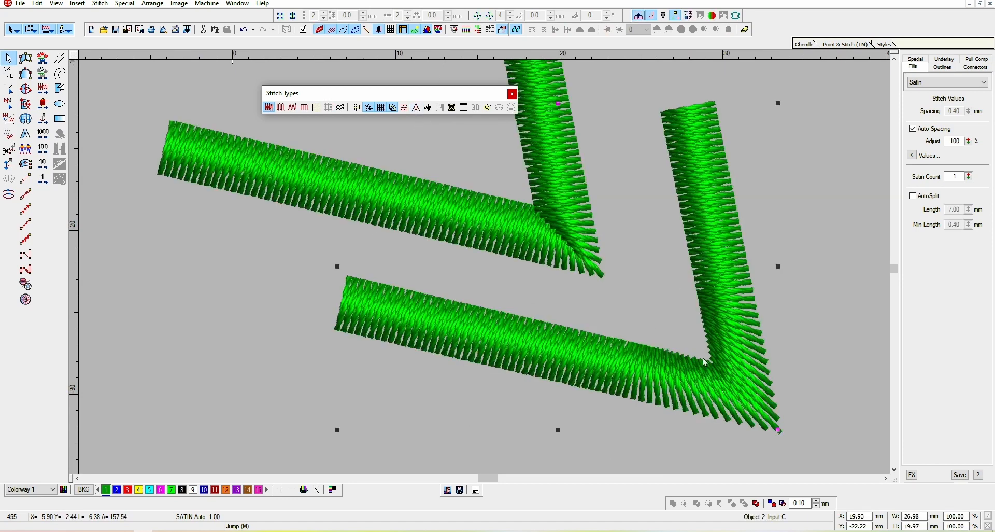
{"action": "scroll", "coordinate": [669, 354], "scroll_direction": "up", "scroll_amount": 3}
{"action": "left_click", "coordinate": [559, 305]}
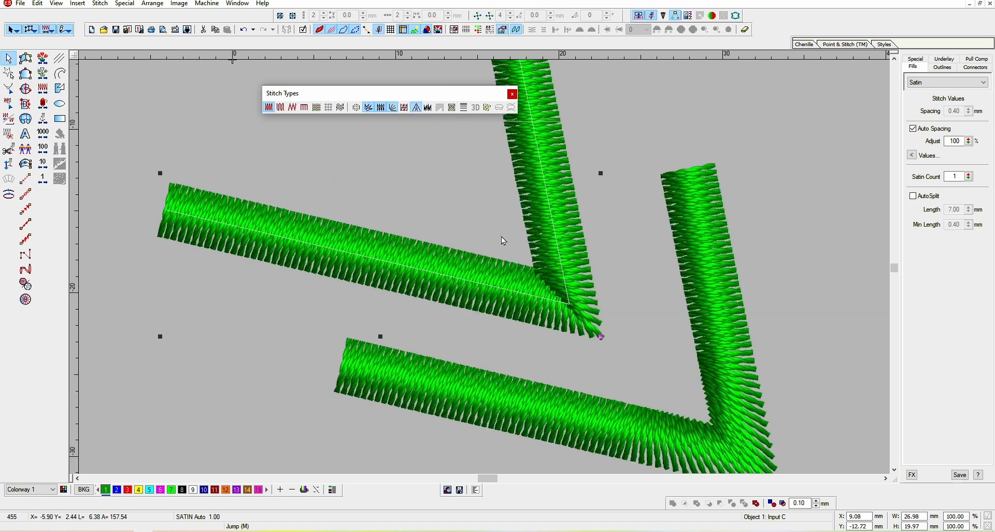
{"action": "key", "text": "t"}
{"action": "key", "text": "t"}
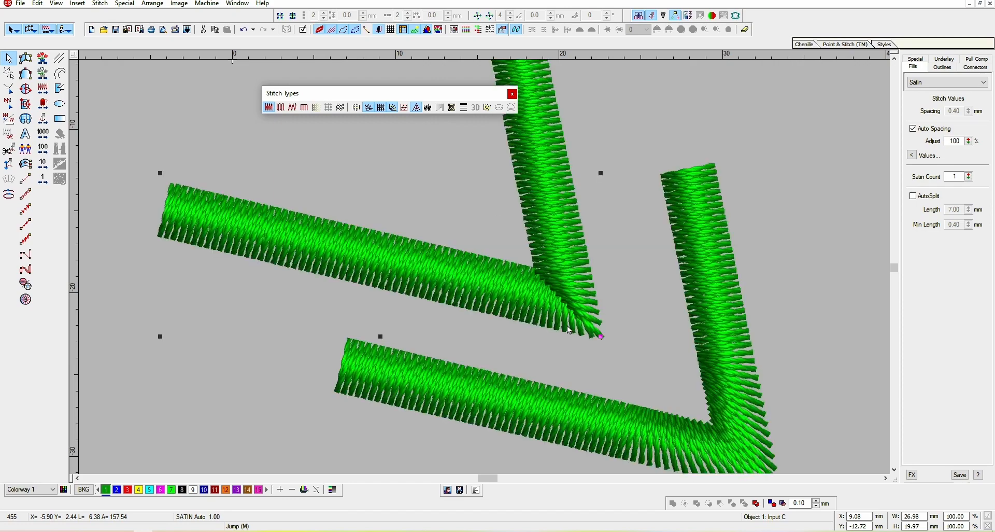
{"action": "key", "text": "t"}
Apply Jagged Edge to the copied column and inspect its ragged edges at close zoom
{"action": "left_click", "coordinate": [546, 353]}
{"action": "scroll", "coordinate": [546, 353], "scroll_direction": "down", "scroll_amount": 1}
{"action": "scroll", "coordinate": [553, 314], "scroll_direction": "up", "scroll_amount": 3}
{"action": "scroll", "coordinate": [555, 317], "scroll_direction": "down", "scroll_amount": 2}
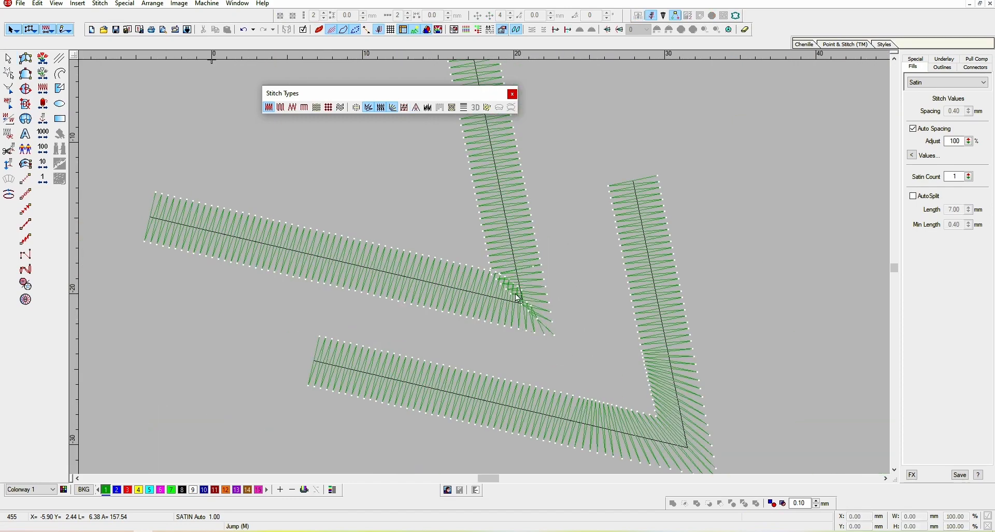
{"action": "key", "text": "Tab"}
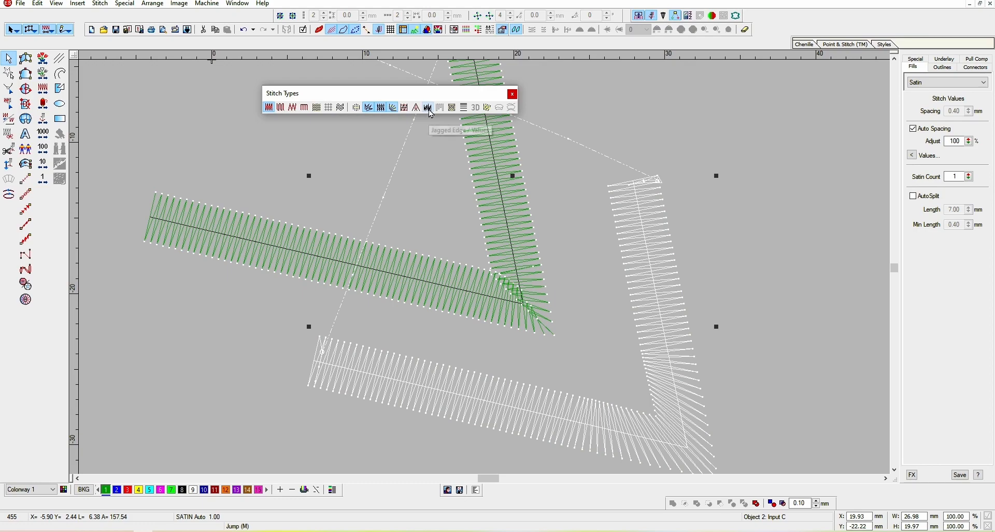
{"action": "left_click", "coordinate": [428, 107]}
{"action": "scroll", "coordinate": [678, 317], "scroll_direction": "up", "scroll_amount": 2}
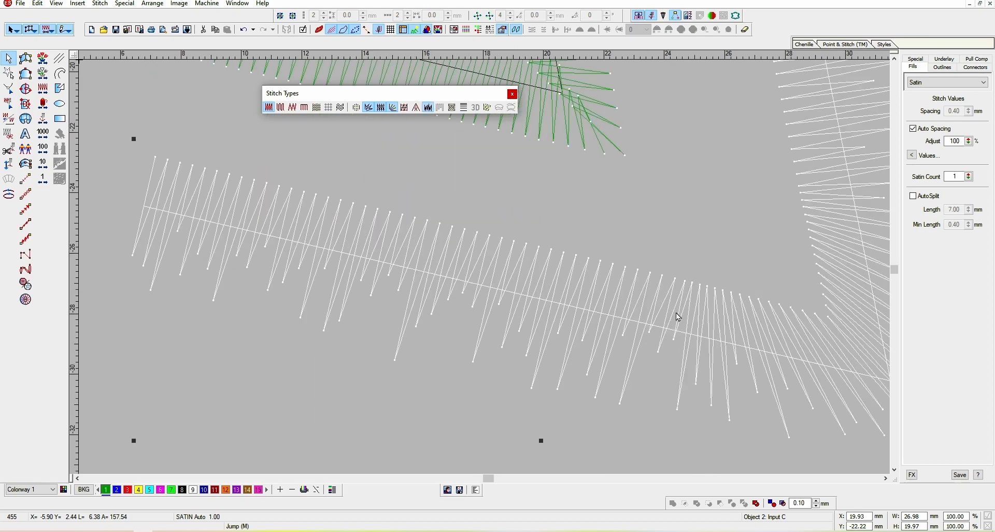
{"action": "scroll", "coordinate": [641, 362], "scroll_direction": "down", "scroll_amount": 2}
{"action": "key", "text": "t"}
{"action": "scroll", "coordinate": [628, 332], "scroll_direction": "up", "scroll_amount": 2}
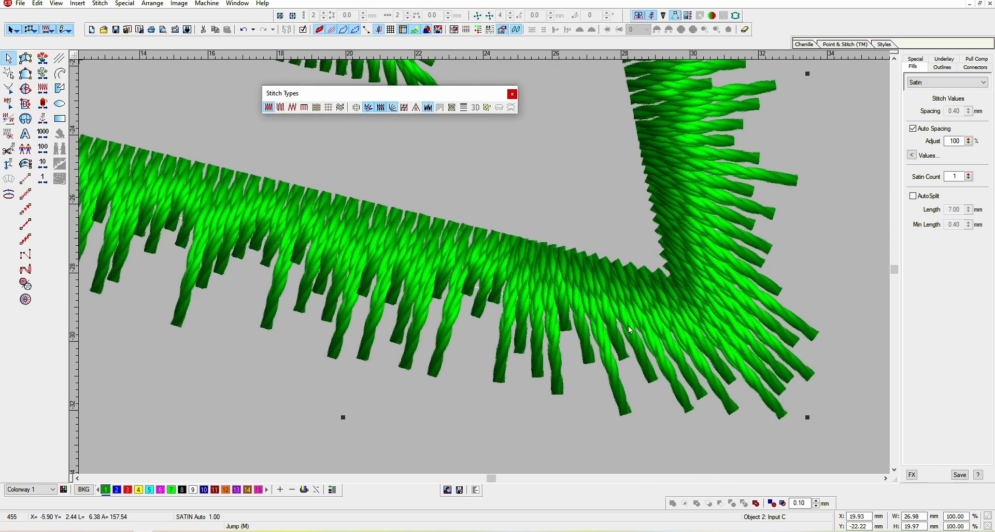
{"action": "scroll", "coordinate": [596, 327], "scroll_direction": "down", "scroll_amount": 2}
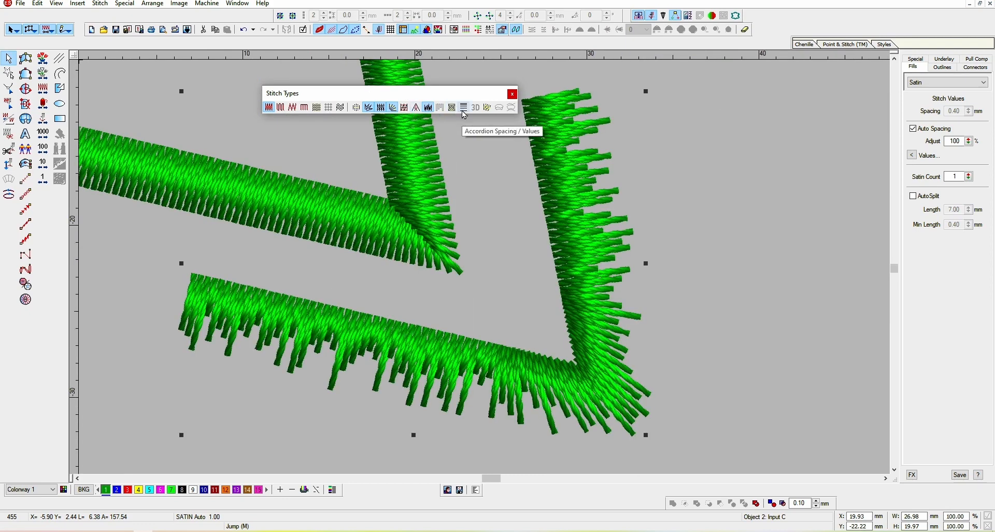
{"action": "scroll", "coordinate": [556, 244], "scroll_direction": "up", "scroll_amount": 2}
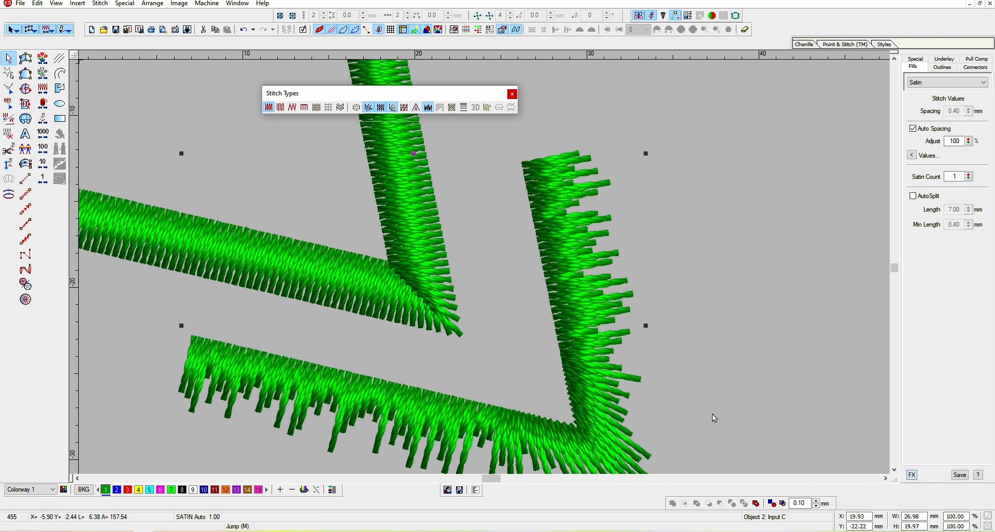
Apply Flexi Split with the ARROWHD pattern to the copied jagged column and open its effect values
{"action": "scroll", "coordinate": [565, 257], "scroll_direction": "down", "scroll_amount": 4}
{"action": "scroll", "coordinate": [558, 244], "scroll_direction": "up", "scroll_amount": 2}
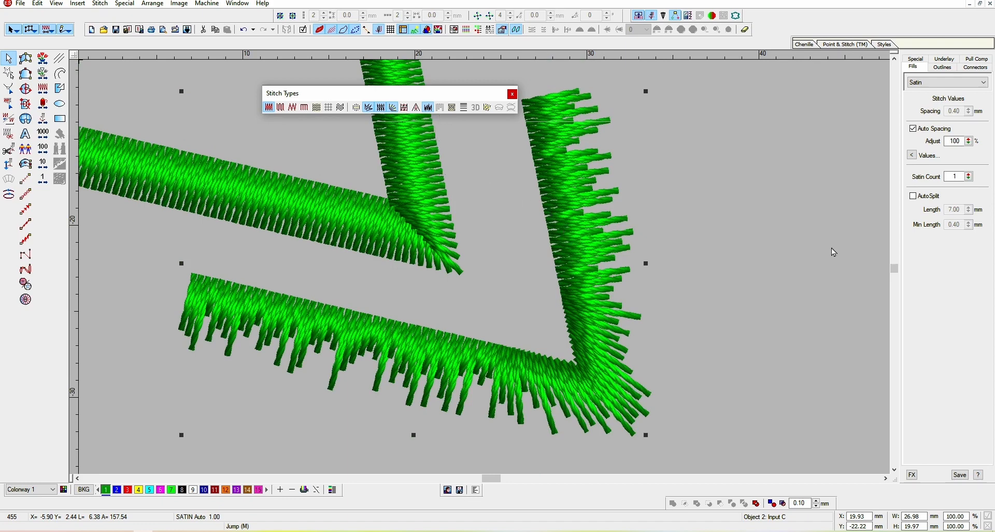
{"action": "left_click", "coordinate": [453, 109]}
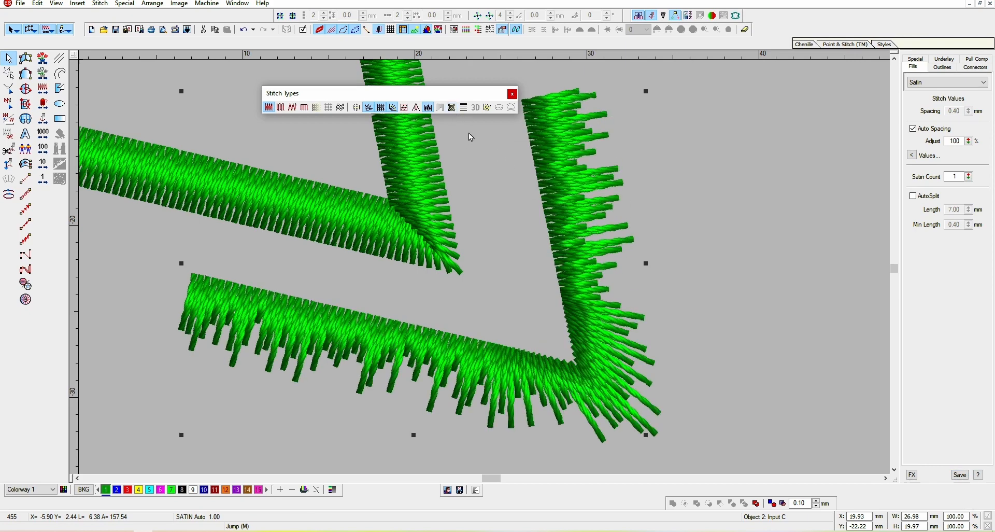
{"action": "left_click", "coordinate": [488, 107]}
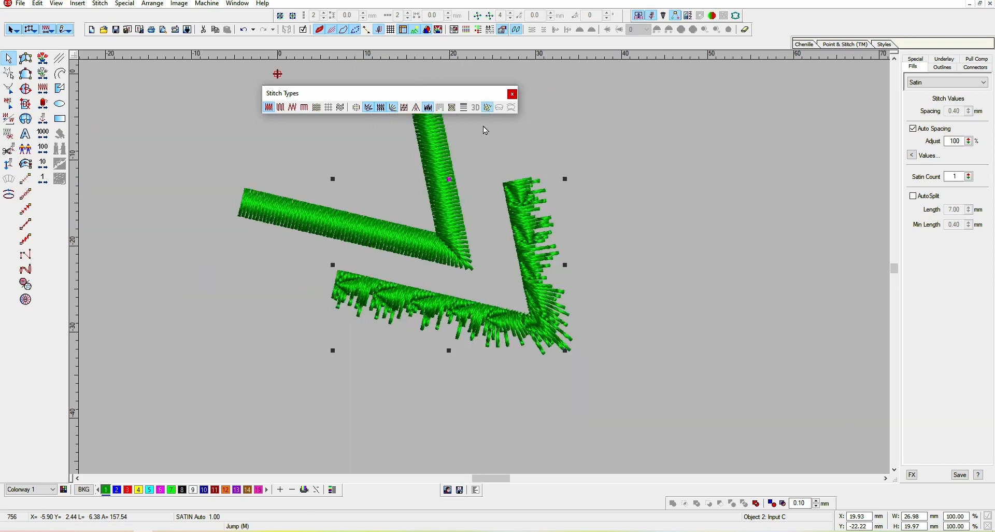
{"action": "right_click", "coordinate": [487, 108]}
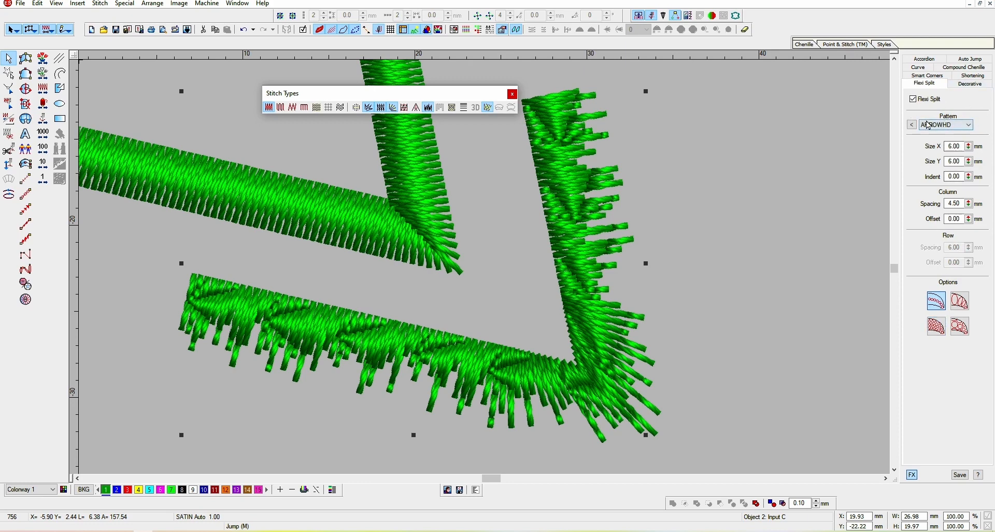
Zoom in to inspect the Flexi Split pattern along the copied column's corner
{"action": "key", "text": "b"}
{"action": "left_click_drag", "start_coordinate": [531, 226], "coordinate": [657, 372]}
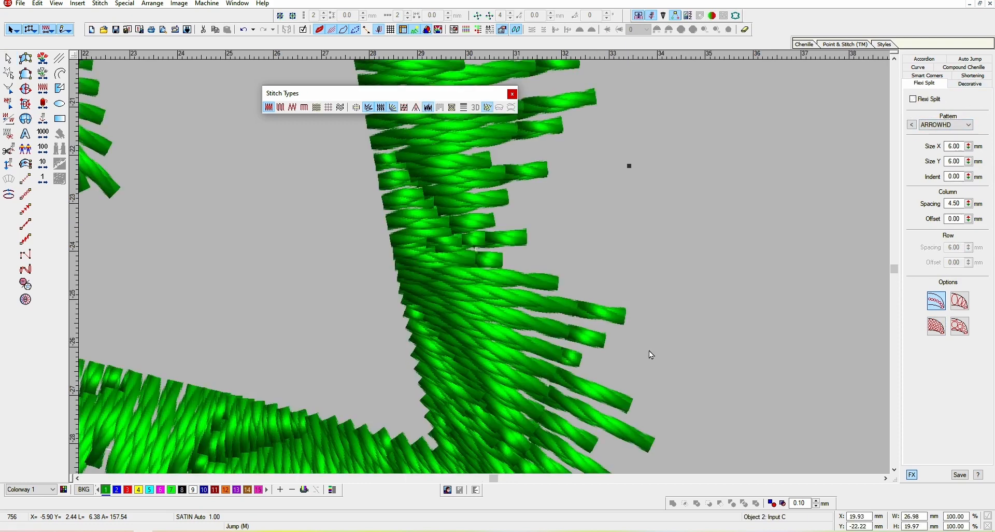
{"action": "key", "text": "shift+z"}
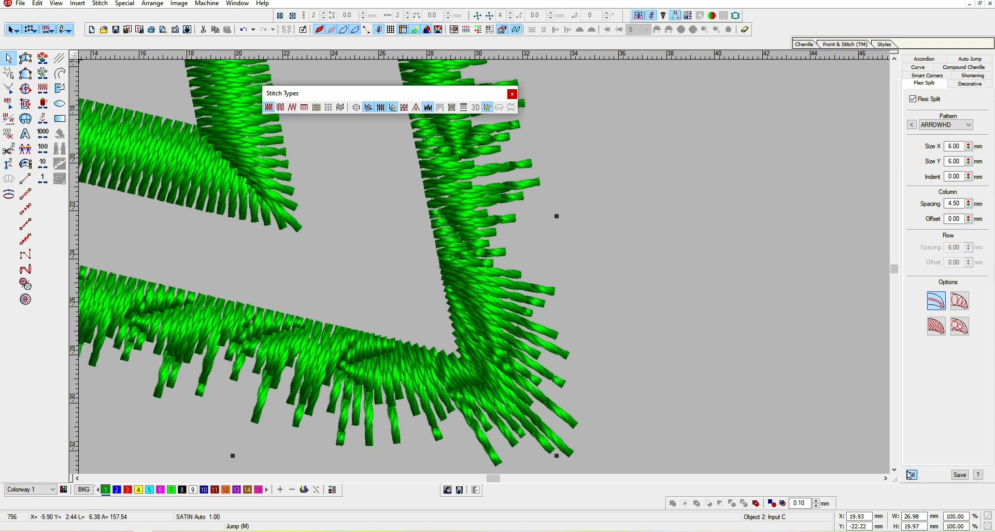
{"action": "scroll", "coordinate": [573, 302], "scroll_direction": "up", "scroll_amount": 4}
{"action": "left_click_drag", "start_coordinate": [428, 371], "coordinate": [520, 274]}
{"action": "key", "text": "shift+z"}
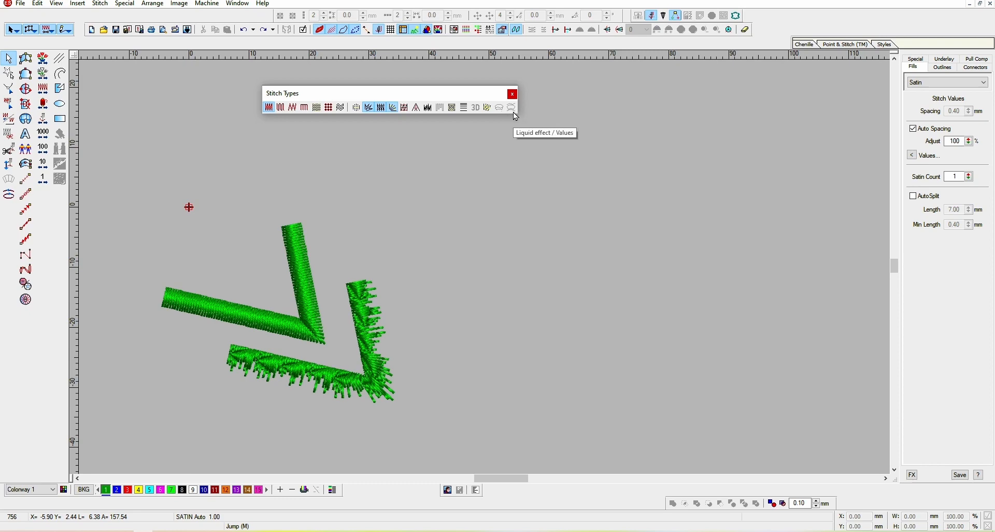
Digitize a rectangular complex fill shape about 37 × 31 mm to the right of the columns
{"action": "left_click", "coordinate": [356, 340]}
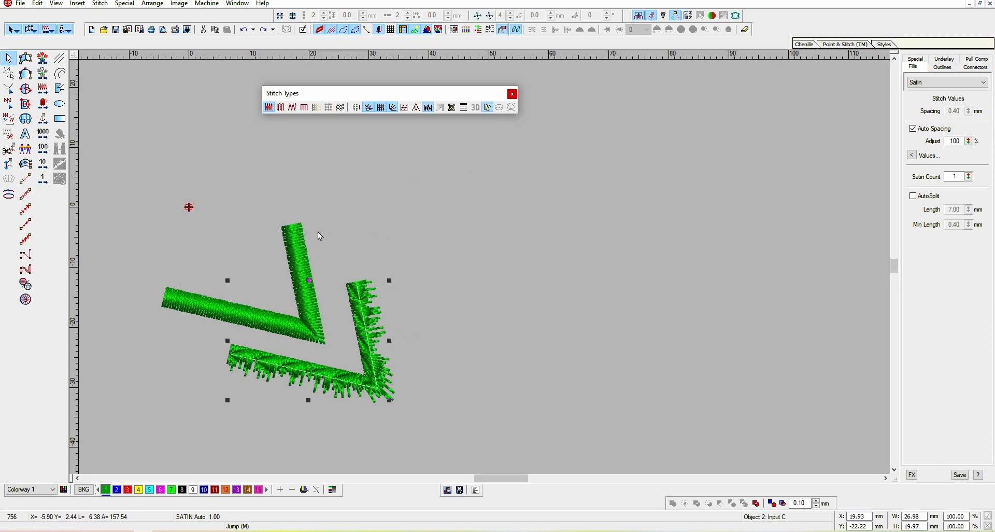
{"action": "left_click", "coordinate": [25, 88]}
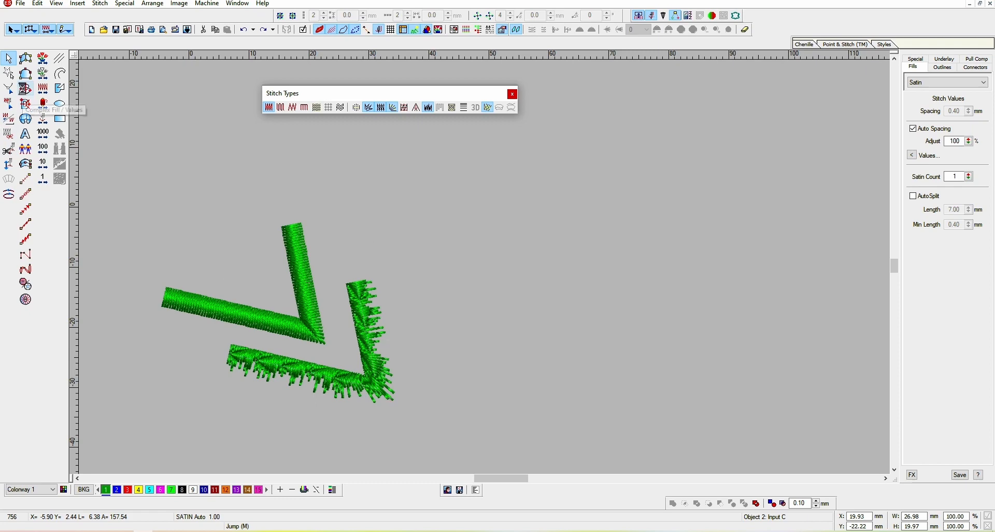
{"action": "left_click", "coordinate": [484, 204]}
{"action": "left_click", "coordinate": [484, 388]}
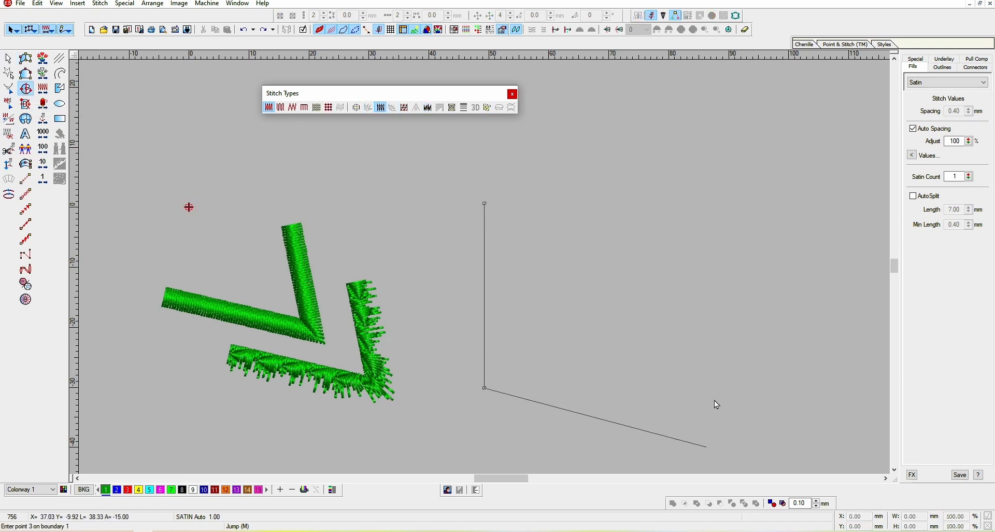
{"action": "left_click", "coordinate": [704, 388]}
{"action": "left_click", "coordinate": [705, 201]}
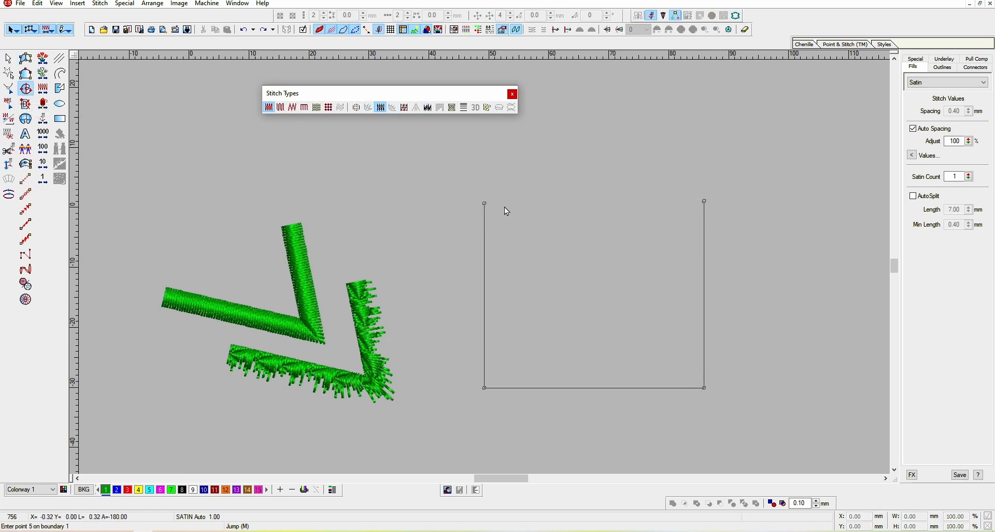
{"action": "left_click", "coordinate": [487, 208]}
{"action": "key", "text": "Return"}
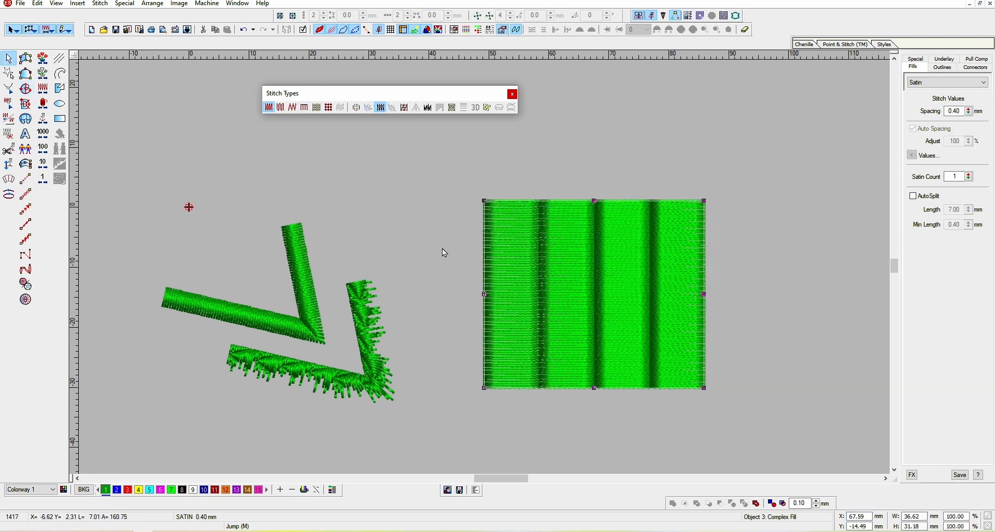
Set the rectangle's stitch type to Tatami and move it closer to the columns
{"action": "left_click", "coordinate": [281, 108]}
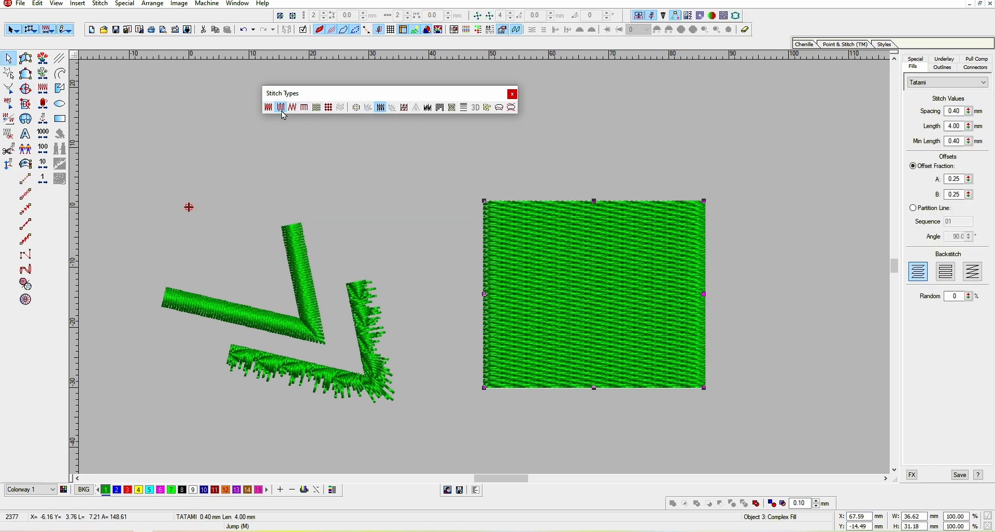
{"action": "left_click_drag", "start_coordinate": [594, 287], "coordinate": [528, 245]}
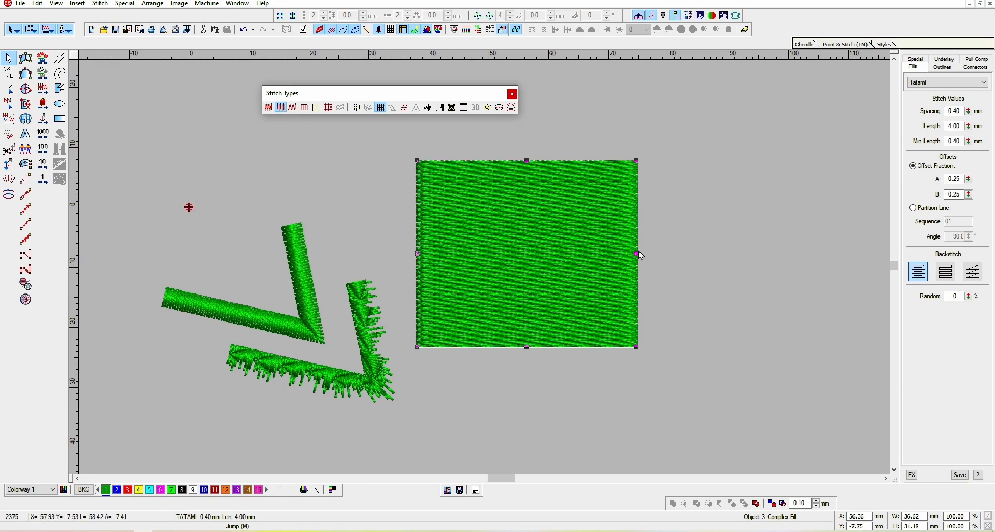
{"action": "scroll", "coordinate": [612, 241], "scroll_direction": "up", "scroll_amount": 1}
{"action": "left_click_drag", "start_coordinate": [593, 230], "coordinate": [593, 312]}
{"action": "scroll", "coordinate": [595, 306], "scroll_direction": "down", "scroll_amount": 1}
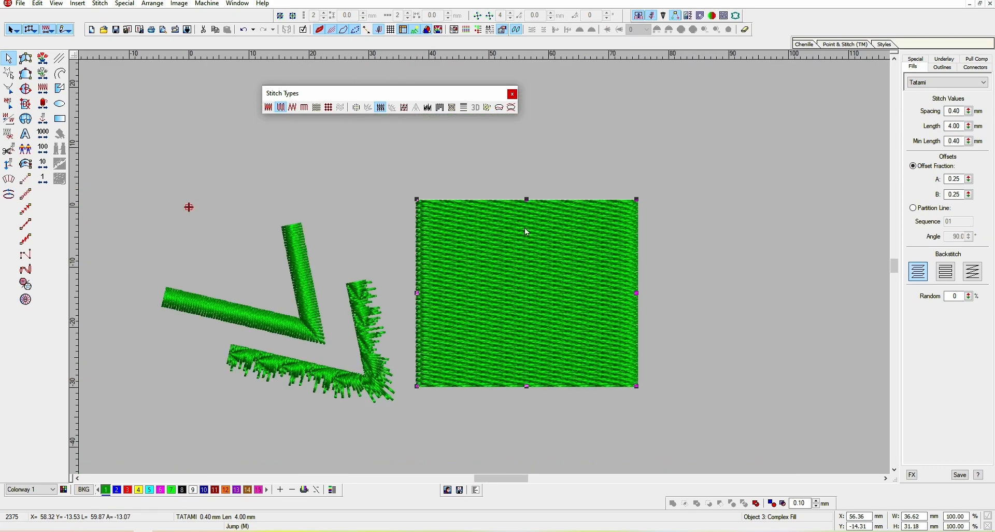
Apply the Florentine effect to the Tatami rectangle and enter reshape mode to show its guide line
{"action": "left_click", "coordinate": [499, 113]}
{"action": "scroll", "coordinate": [469, 328], "scroll_direction": "down", "scroll_amount": 1}
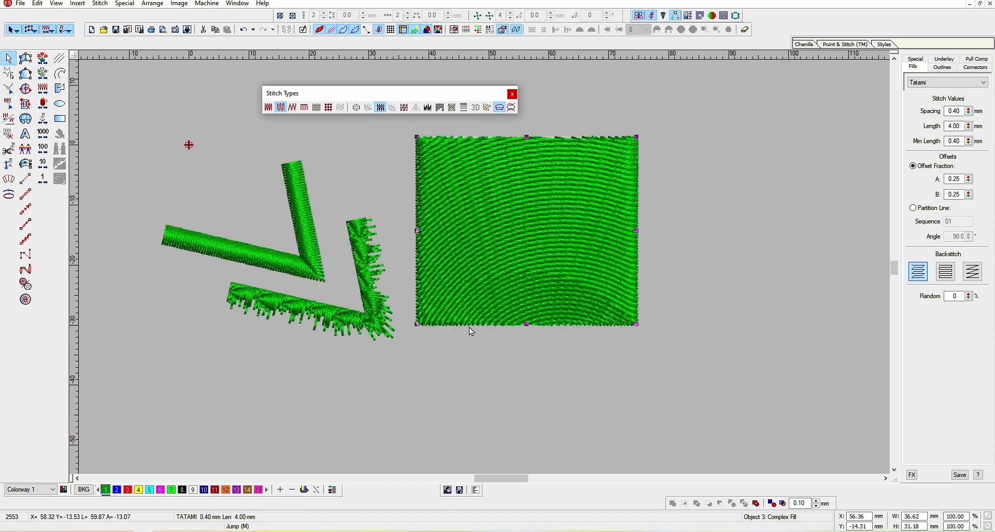
{"action": "key", "text": "z"}
{"action": "scroll", "coordinate": [519, 316], "scroll_direction": "up", "scroll_amount": 2}
{"action": "key", "text": "shift+z"}
{"action": "scroll", "coordinate": [502, 275], "scroll_direction": "down", "scroll_amount": 1}
{"action": "key", "text": "h"}
{"action": "scroll", "coordinate": [565, 262], "scroll_direction": "up", "scroll_amount": 2}
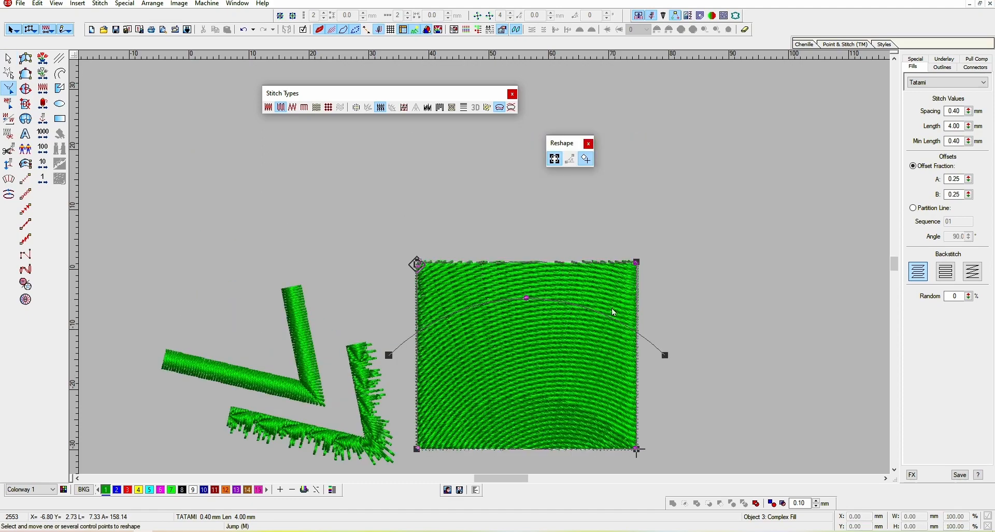
{"action": "key", "text": "z"}
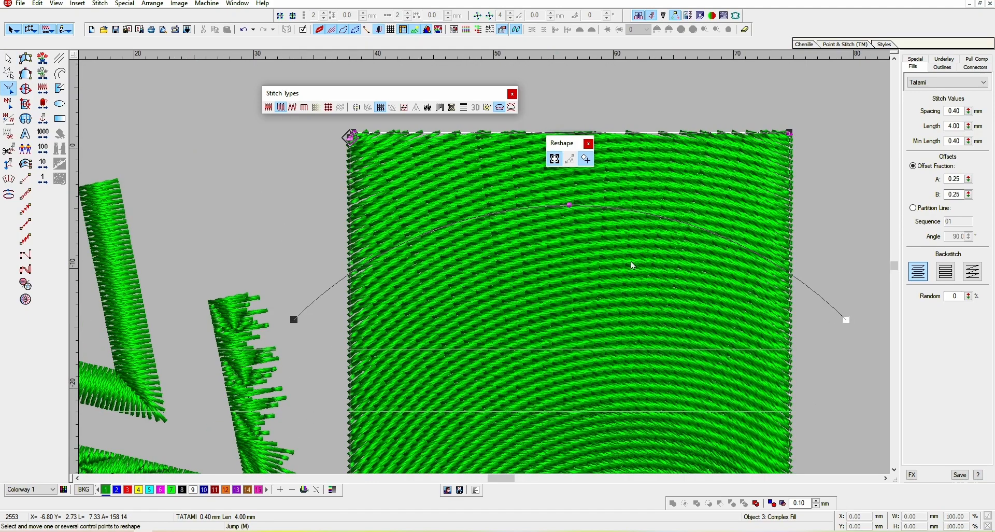
Reshape the Florentine guide line into a wavy curve across the rectangle by moving its end and middle nodes
{"action": "left_click_drag", "start_coordinate": [849, 319], "coordinate": [753, 271]}
{"action": "left_click_drag", "start_coordinate": [111, 294], "coordinate": [216, 267]}
{"action": "scroll", "coordinate": [495, 221], "scroll_direction": "up", "scroll_amount": 2}
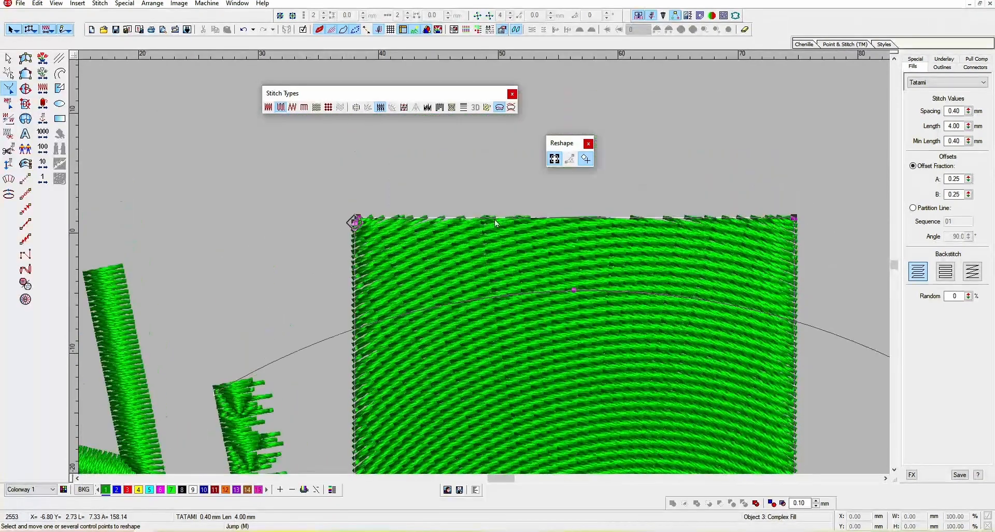
{"action": "scroll", "coordinate": [601, 294], "scroll_direction": "down", "scroll_amount": 2}
{"action": "scroll", "coordinate": [559, 289], "scroll_direction": "up", "scroll_amount": 1}
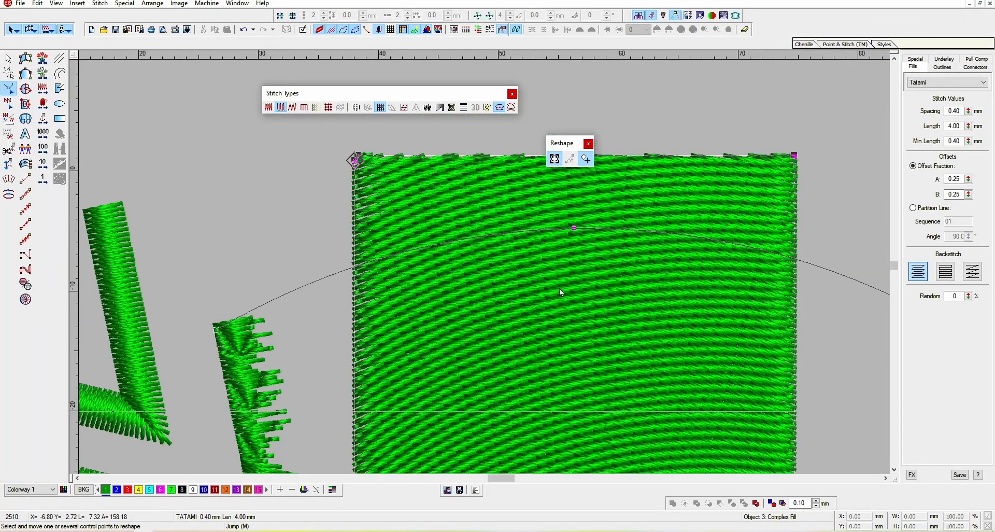
{"action": "key", "text": "t"}
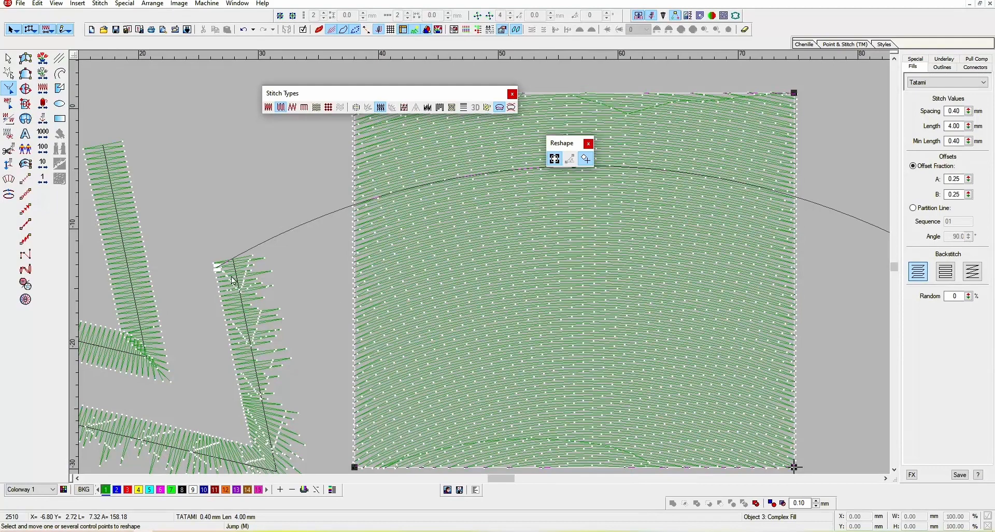
{"action": "left_click_drag", "start_coordinate": [220, 268], "coordinate": [241, 418]}
{"action": "scroll", "coordinate": [689, 320], "scroll_direction": "down", "scroll_amount": 1}
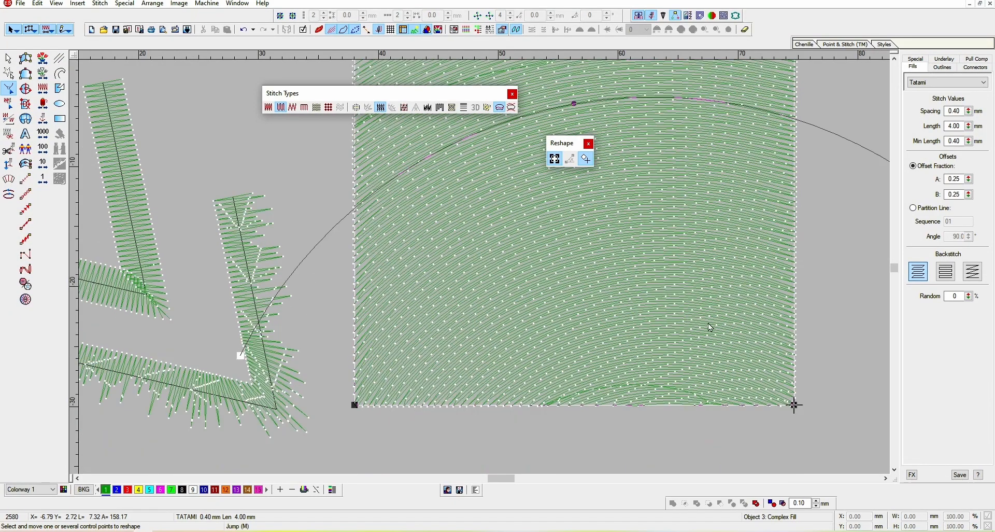
{"action": "scroll", "coordinate": [708, 329], "scroll_direction": "down", "scroll_amount": 1}
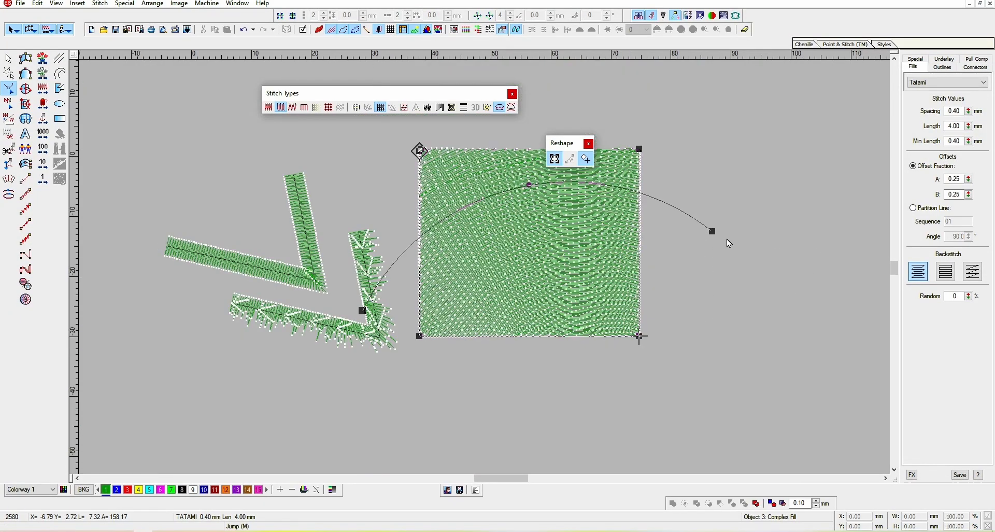
{"action": "left_click_drag", "start_coordinate": [717, 235], "coordinate": [725, 344]}
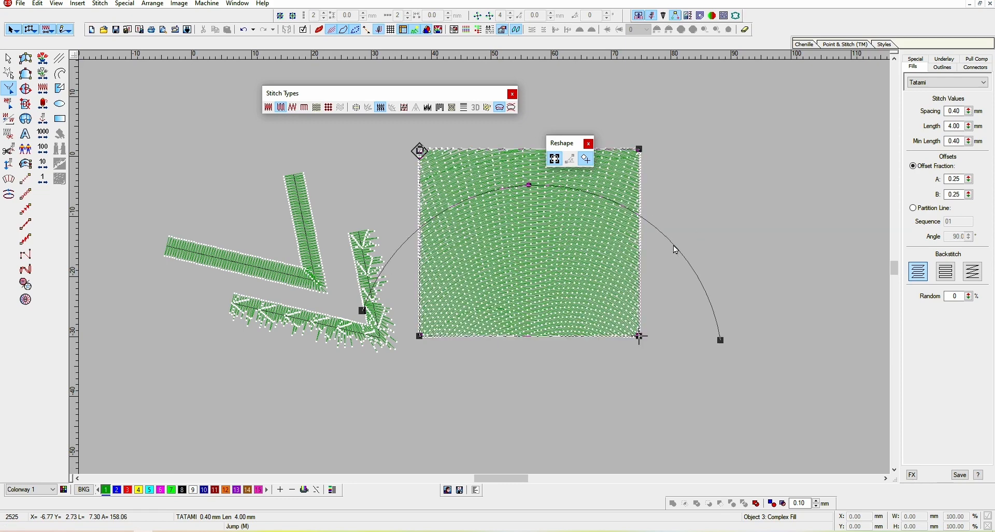
{"action": "left_click_drag", "start_coordinate": [674, 244], "coordinate": [610, 299]}
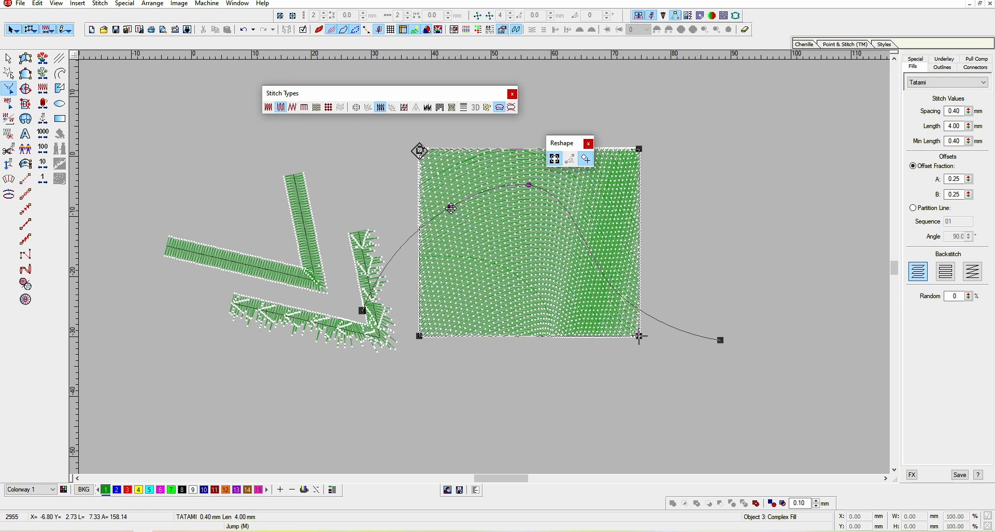
{"action": "left_click_drag", "start_coordinate": [451, 206], "coordinate": [467, 269]}
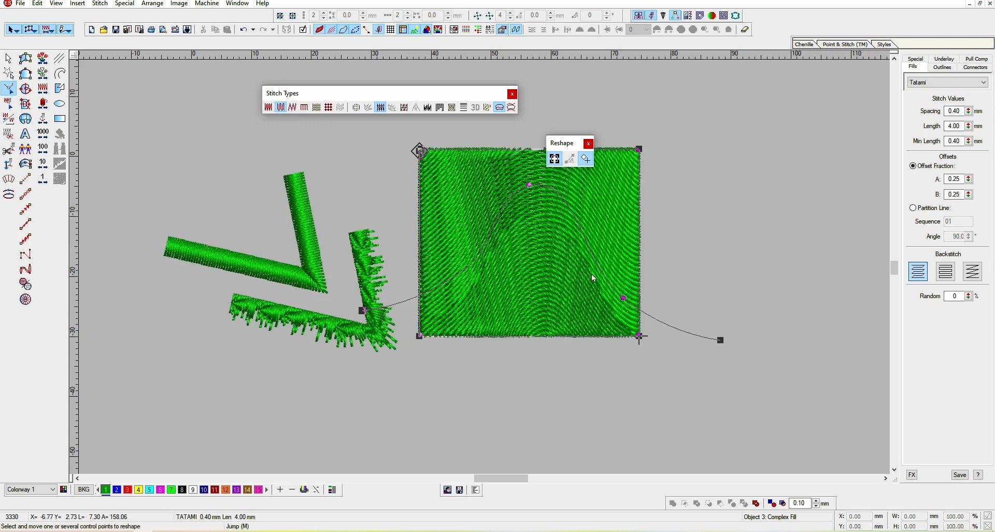
{"action": "left_click_drag", "start_coordinate": [596, 257], "coordinate": [628, 208]}
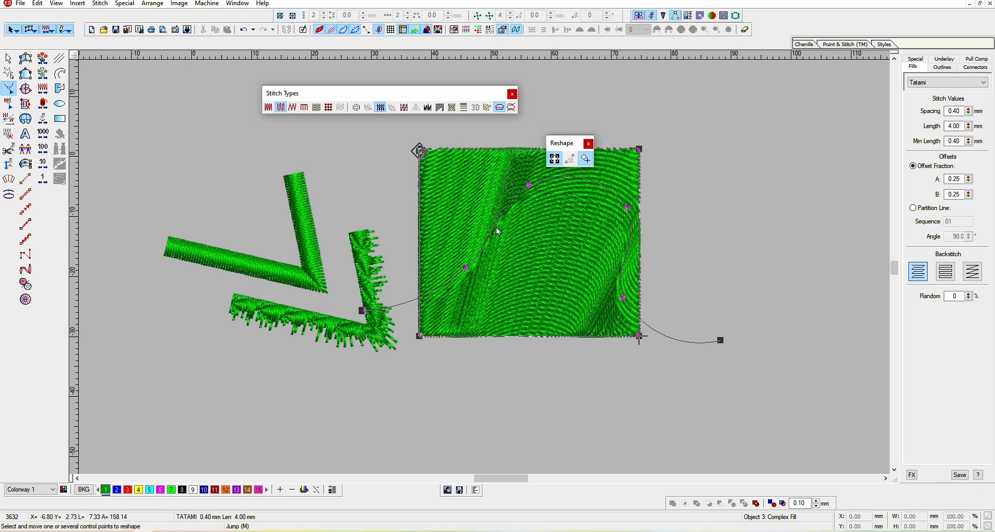
Switch the rectangle to the Liquid effect and pull its upper guide line node upward, then leave reshape mode
{"action": "left_click", "coordinate": [512, 107]}
{"action": "left_click", "coordinate": [515, 111]}
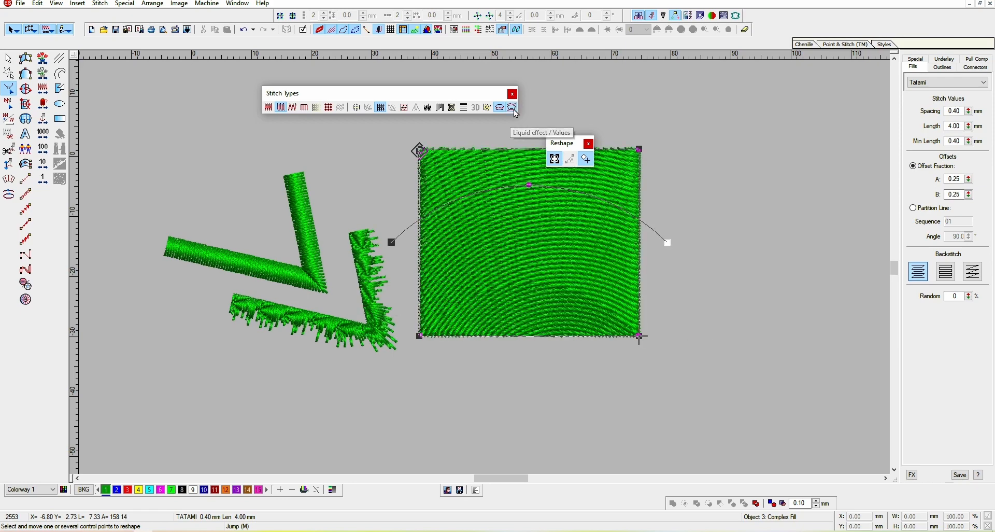
{"action": "scroll", "coordinate": [559, 314], "scroll_direction": "up", "scroll_amount": 1}
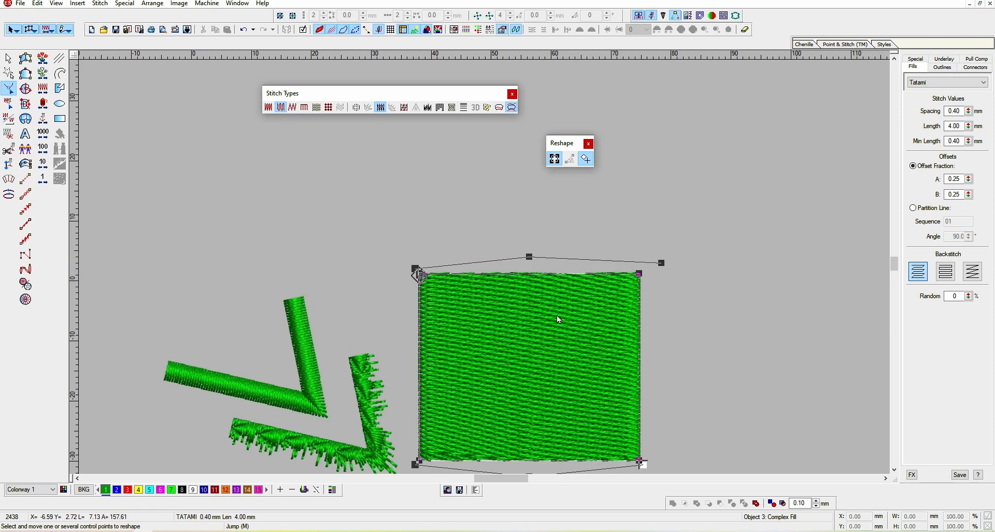
{"action": "key", "text": "z"}
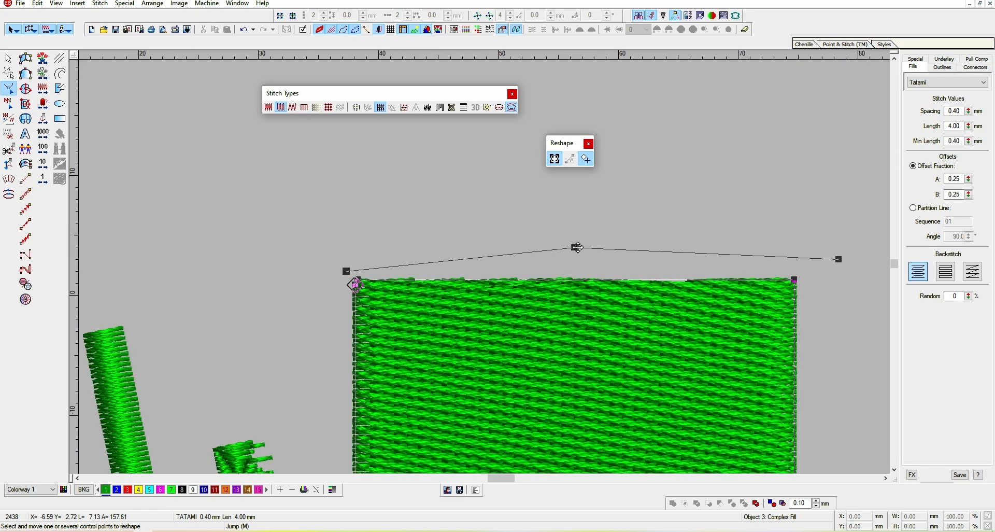
{"action": "left_click_drag", "start_coordinate": [575, 250], "coordinate": [573, 111]}
{"action": "key", "text": "shift+z"}
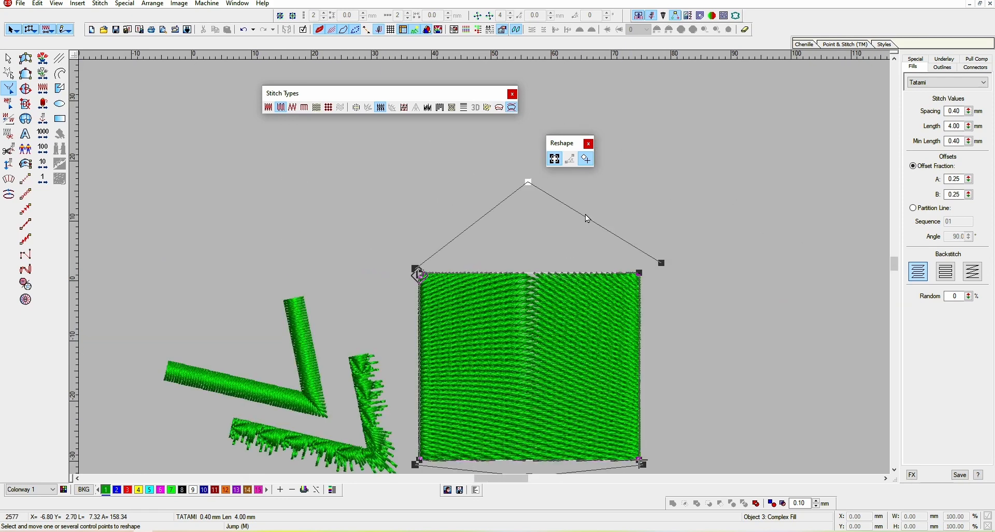
{"action": "scroll", "coordinate": [586, 214], "scroll_direction": "down", "scroll_amount": 1}
{"action": "left_click_drag", "start_coordinate": [525, 371], "coordinate": [525, 383]}
{"action": "scroll", "coordinate": [533, 357], "scroll_direction": "up", "scroll_amount": 3}
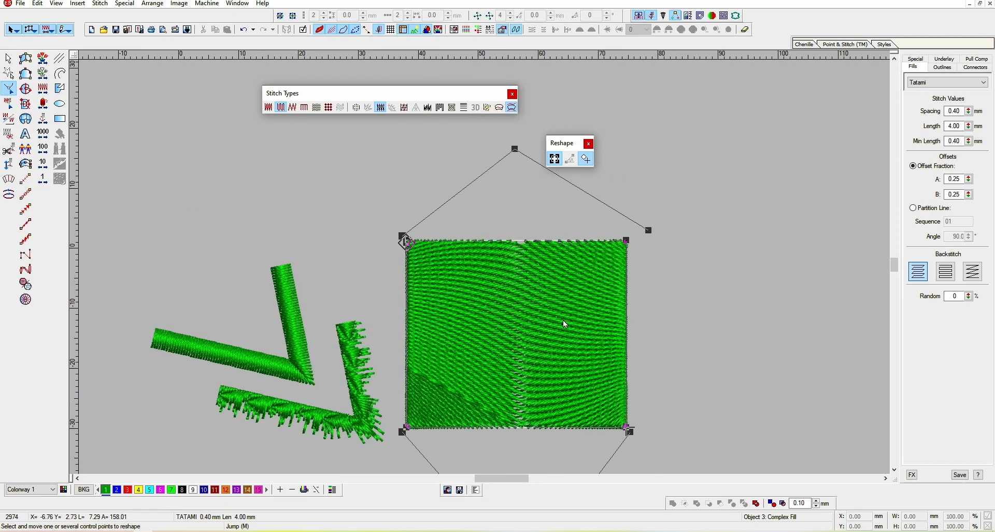
{"action": "key", "text": "t"}
{"action": "key", "text": "Escape"}
Open the stitch effects panel for the selected object
{"action": "key", "text": "shift+z"}
{"action": "key", "text": "z"}
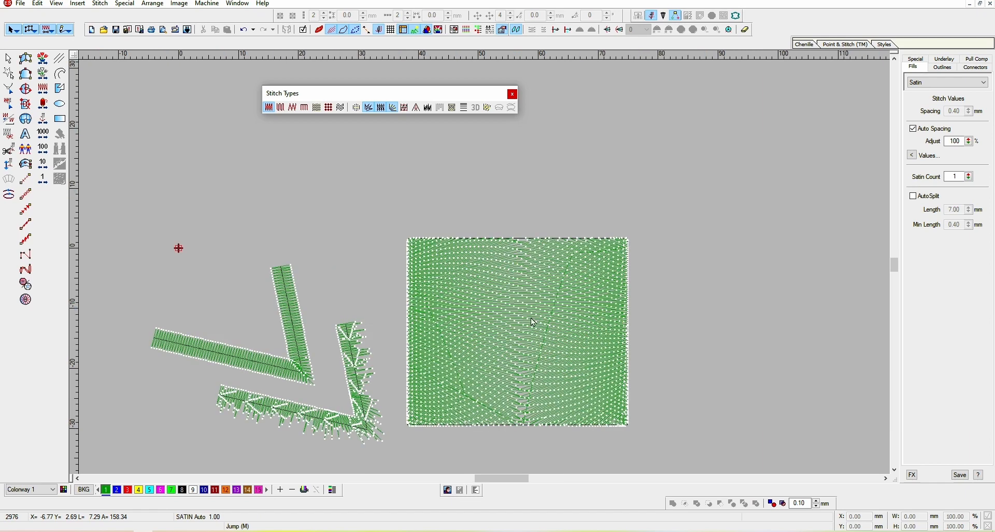
{"action": "left_click", "coordinate": [912, 475]}
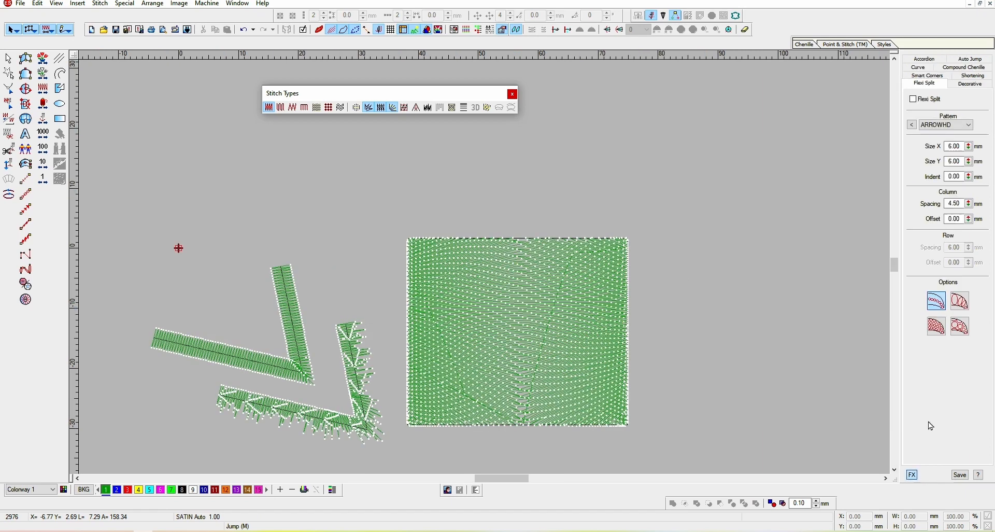